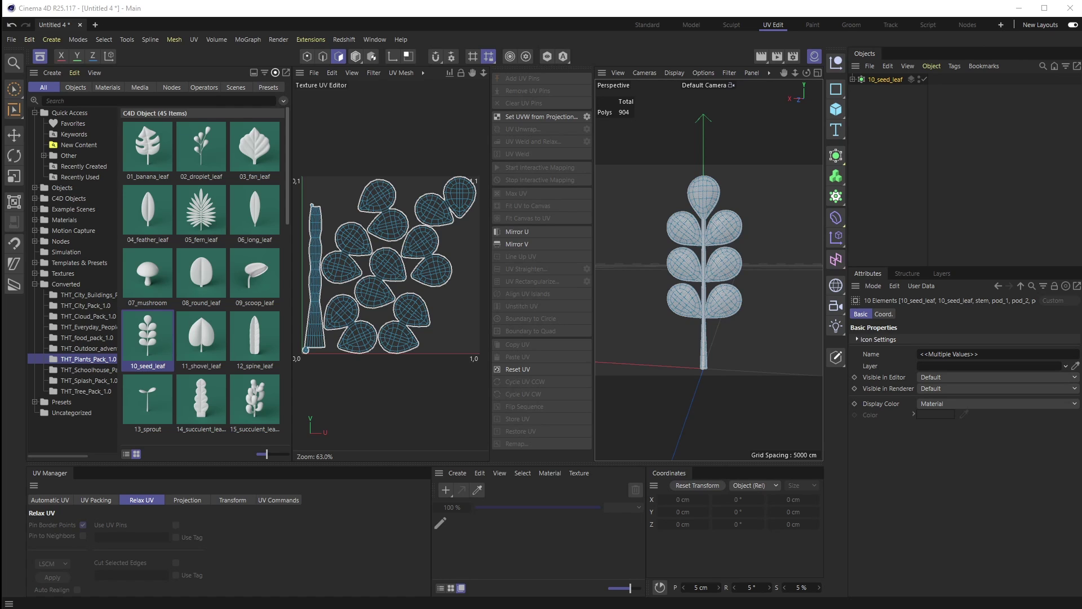
Step: Delete the loaded plant and reload a fresh 10_seed_leaf from the Asset Browser
{"action": "key", "text": "Delete"}
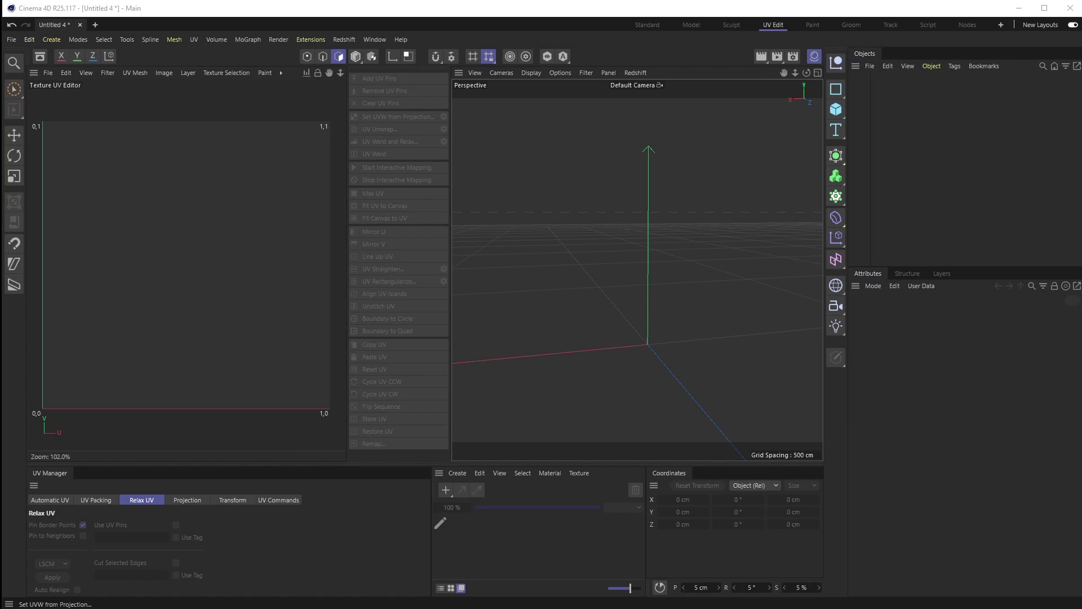
{"action": "left_click", "coordinate": [38, 56]}
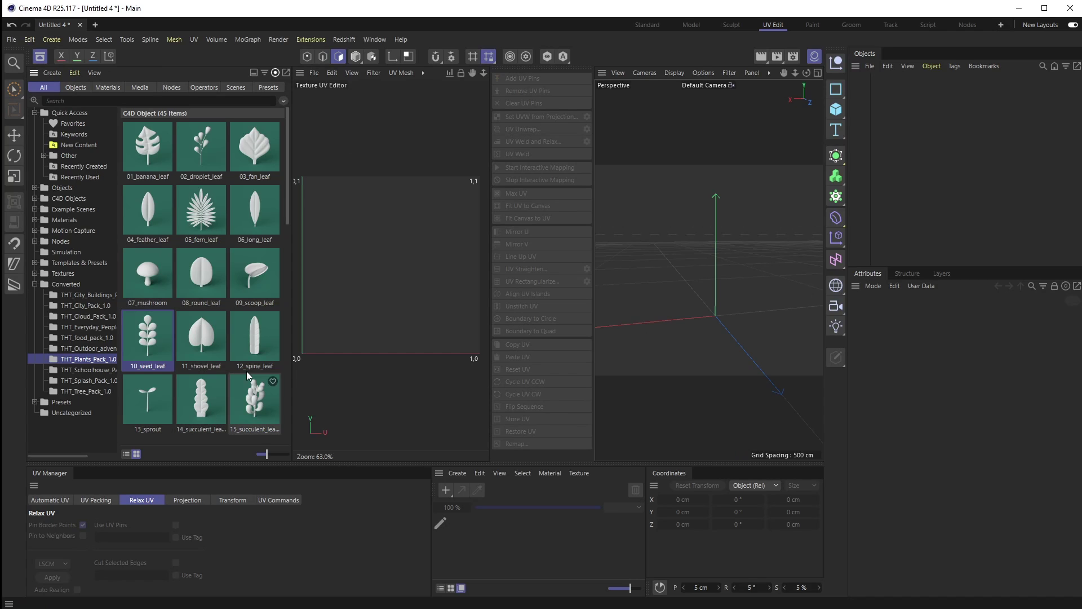
{"action": "double_click", "coordinate": [146, 346]}
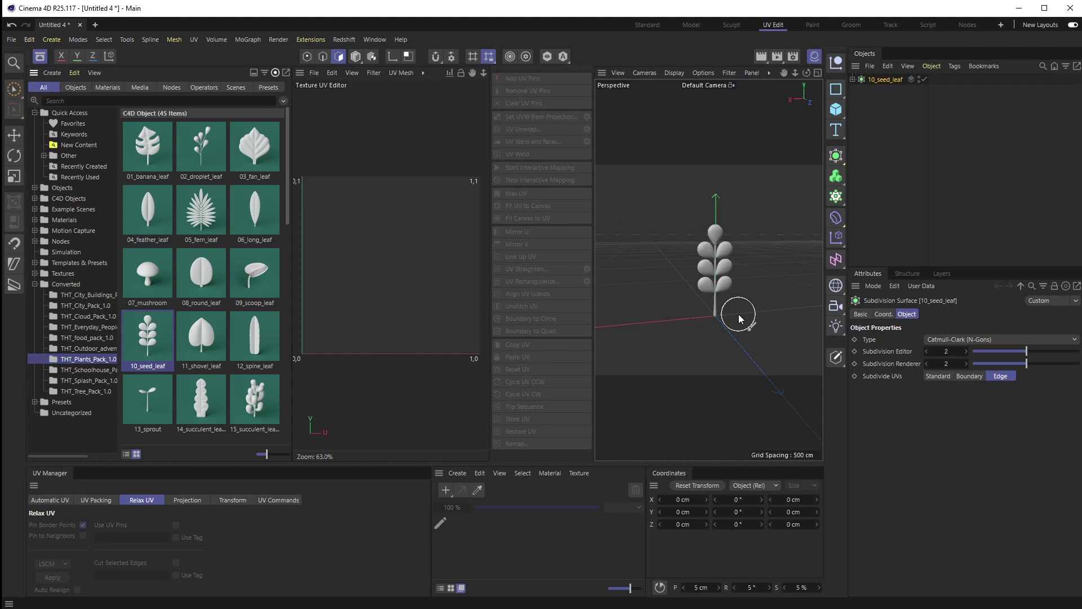
{"action": "left_click", "coordinate": [40, 56]}
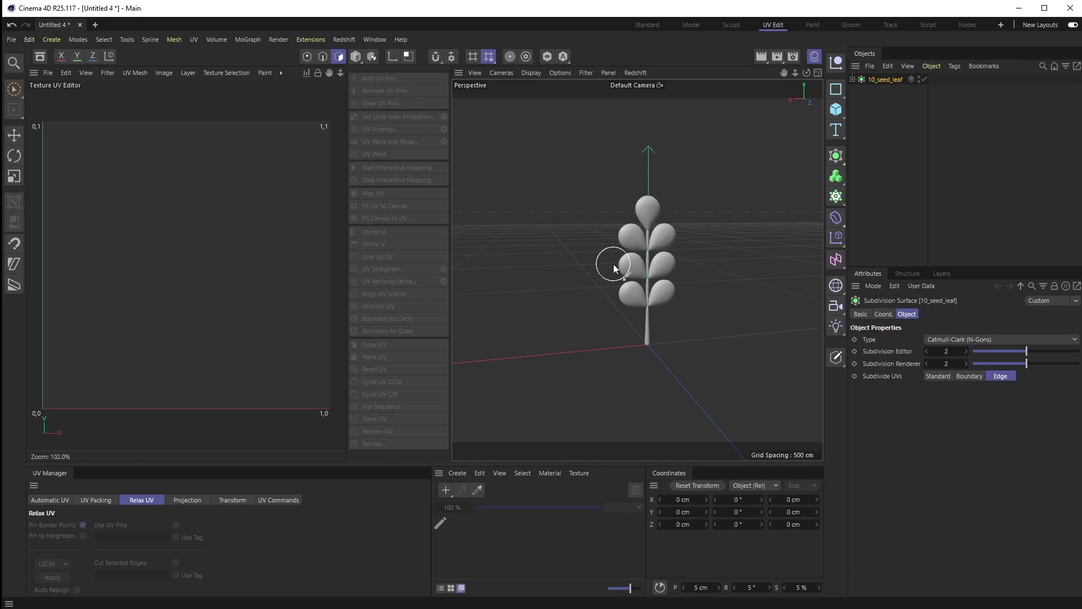
Step: Disable the plant's Subdivision Surface and select the stem and all seven pods with Select Children
{"action": "left_click", "coordinate": [853, 80]}
{"action": "left_click", "coordinate": [929, 79]}
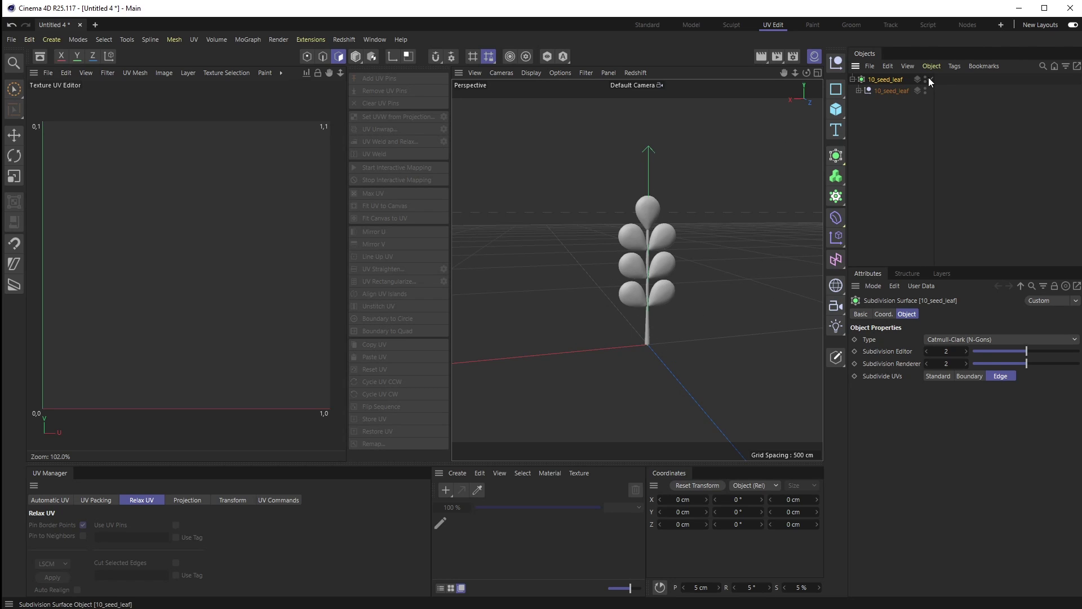
{"action": "left_click", "coordinate": [858, 91]}
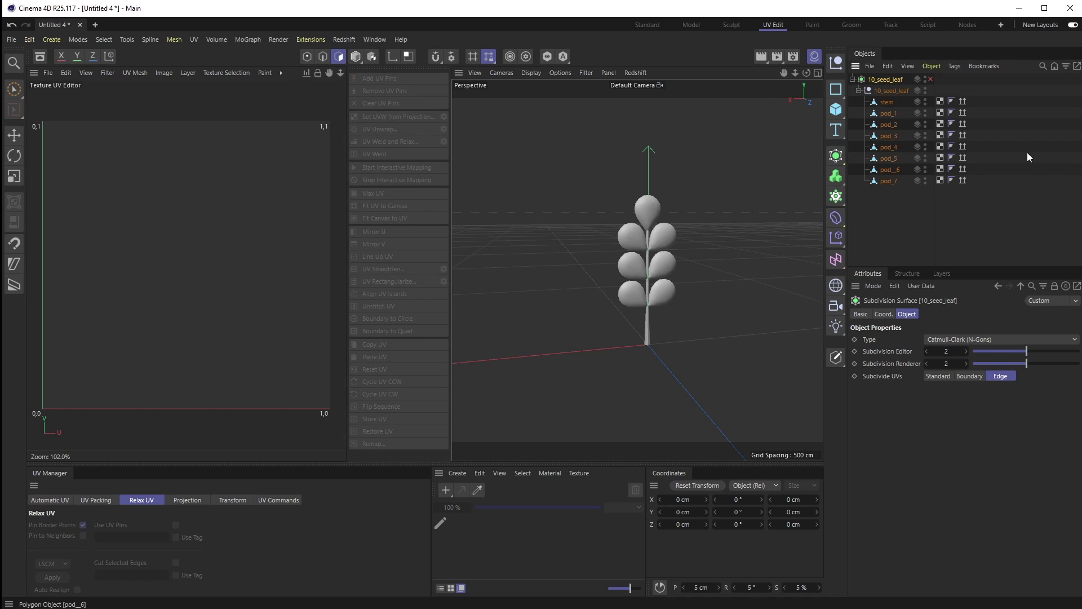
{"action": "left_click", "coordinate": [896, 91]}
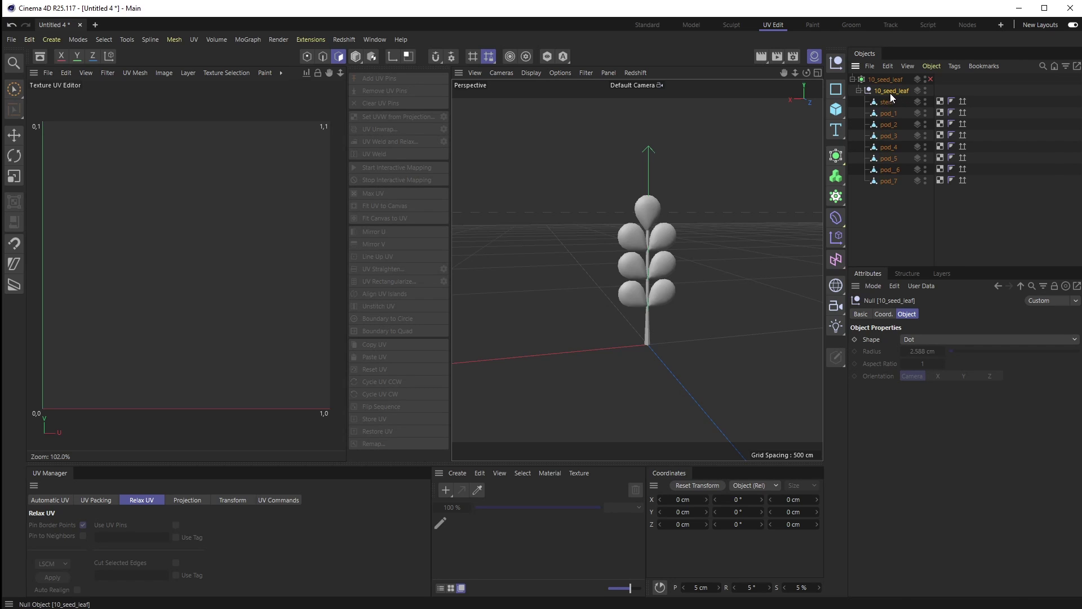
{"action": "right_click", "coordinate": [903, 92]}
{"action": "left_click", "coordinate": [967, 372]}
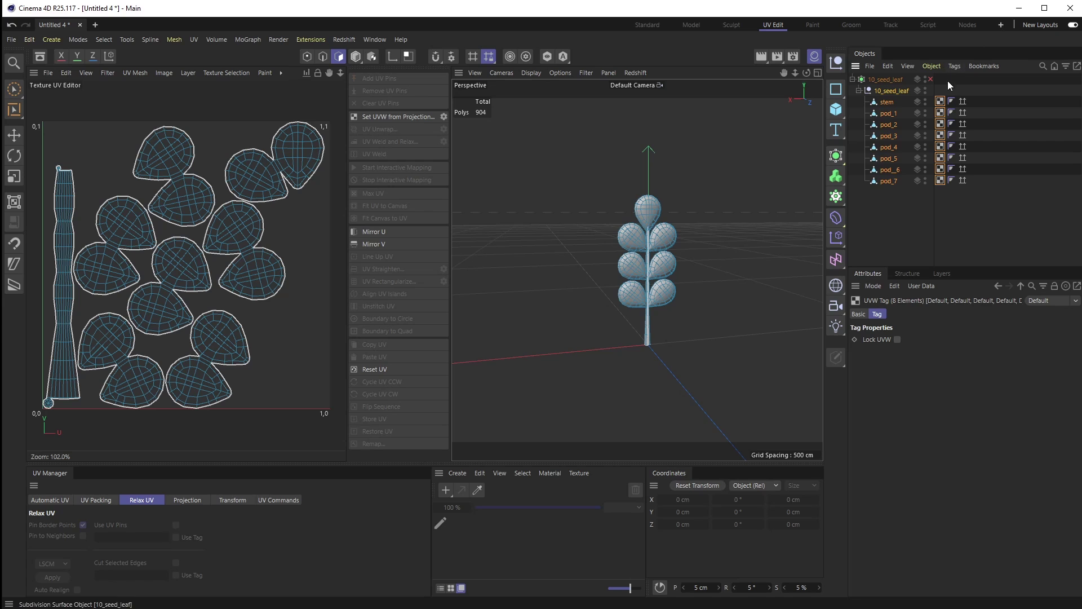
Step: Delete the old UVW tags from the stem and every pod, then select the stem
{"action": "left_click_drag", "start_coordinate": [948, 80], "coordinate": [915, 188]}
{"action": "key", "text": "Delete"}
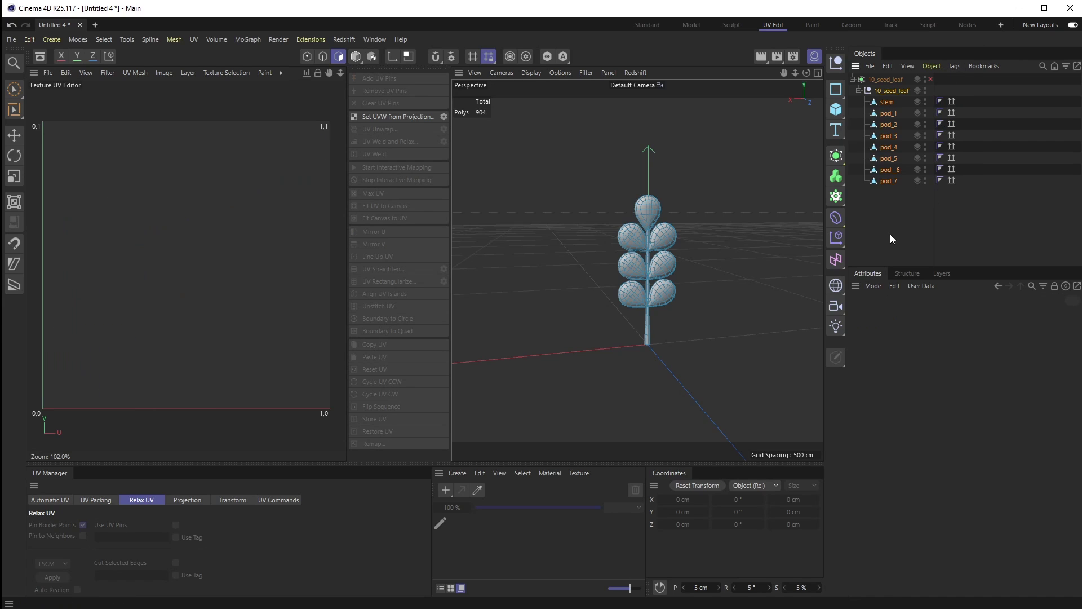
{"action": "left_click", "coordinate": [891, 235]}
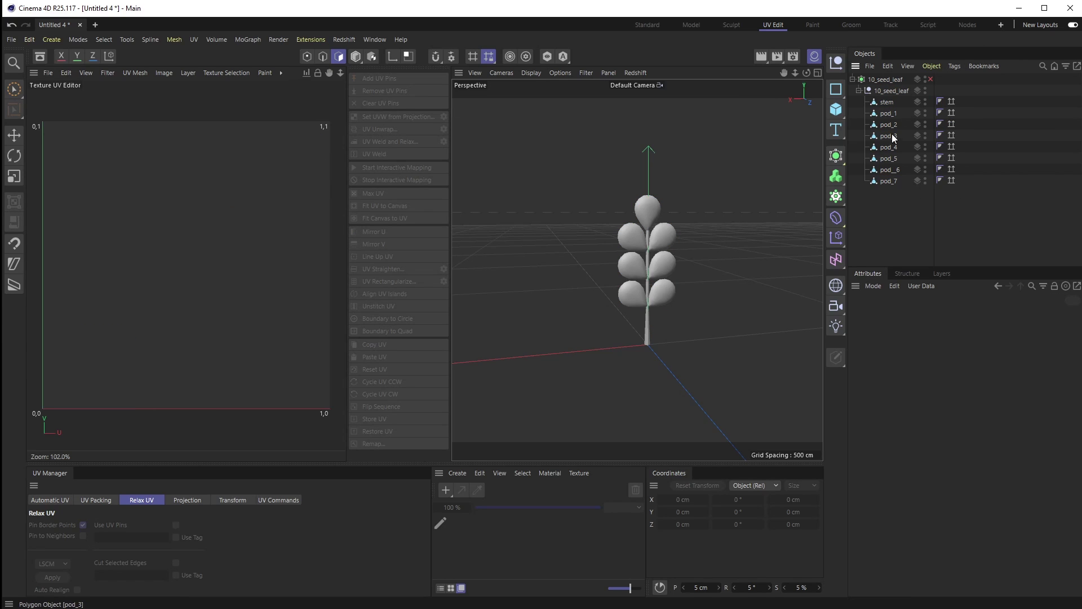
{"action": "left_click", "coordinate": [887, 102]}
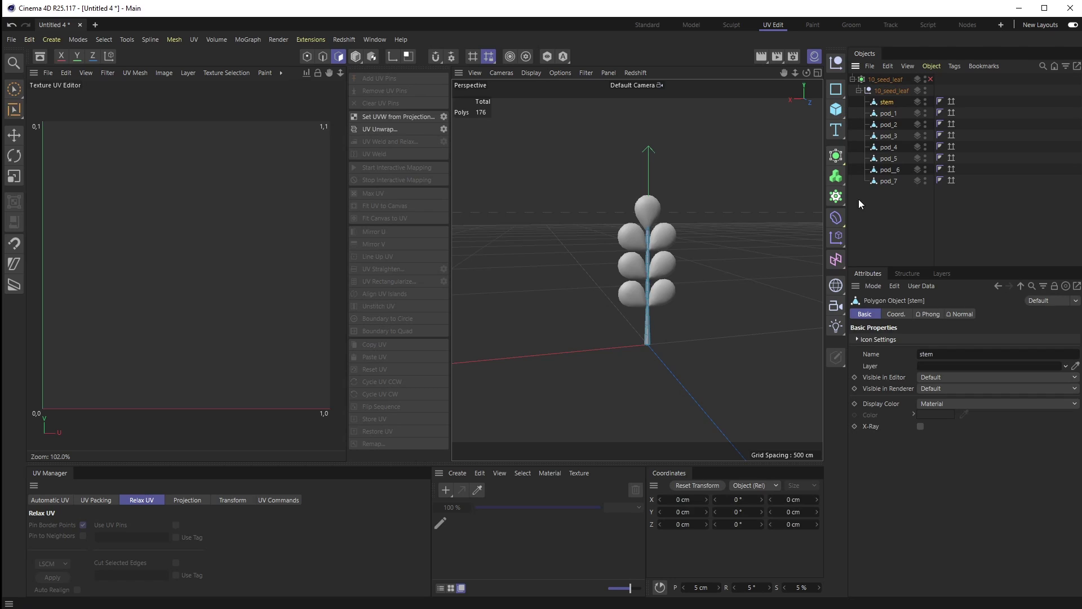
{"action": "right_click", "coordinate": [887, 103]}
{"action": "mouse_move", "coordinate": [924, 164]}
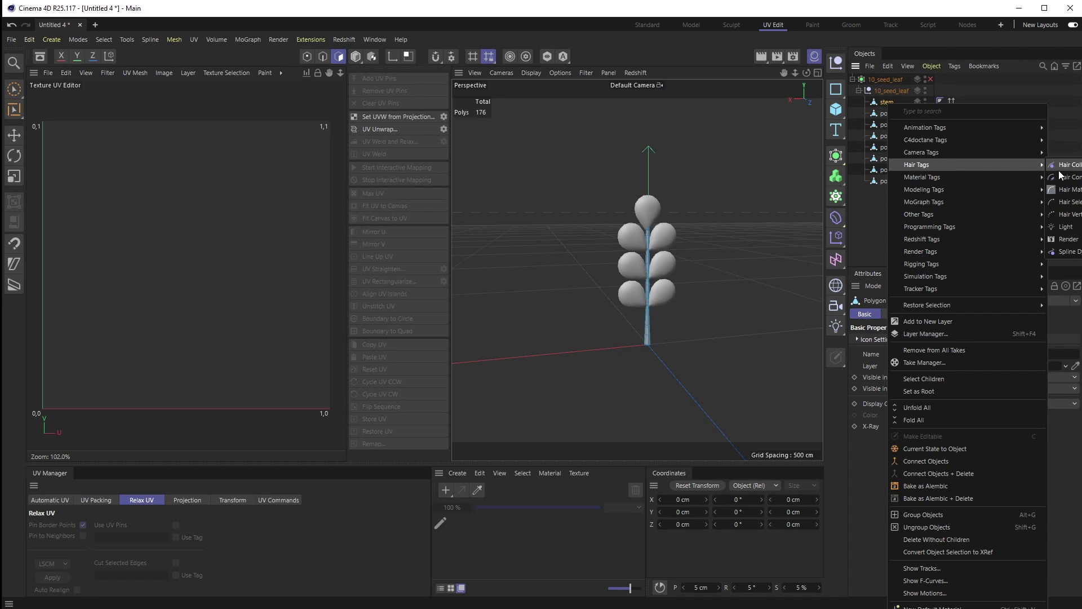
{"action": "mouse_move", "coordinate": [992, 178]}
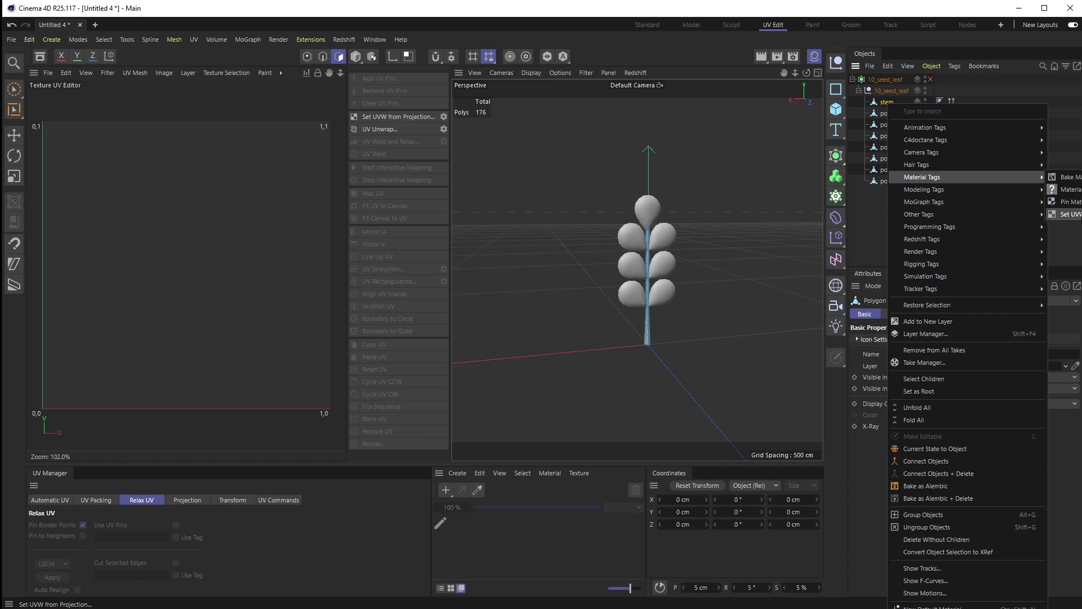
{"action": "left_click", "coordinate": [879, 212]}
Step: Move a blank UVW tag from an editable helper cube to the stem and copy it onto the pods
{"action": "left_click", "coordinate": [836, 109]}
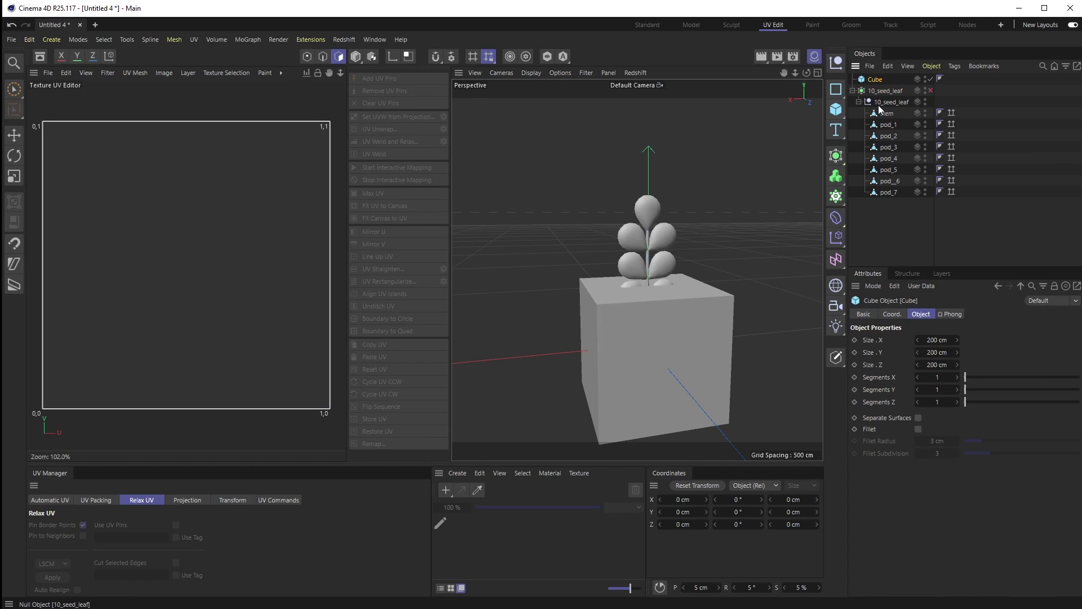
{"action": "key", "text": "c"}
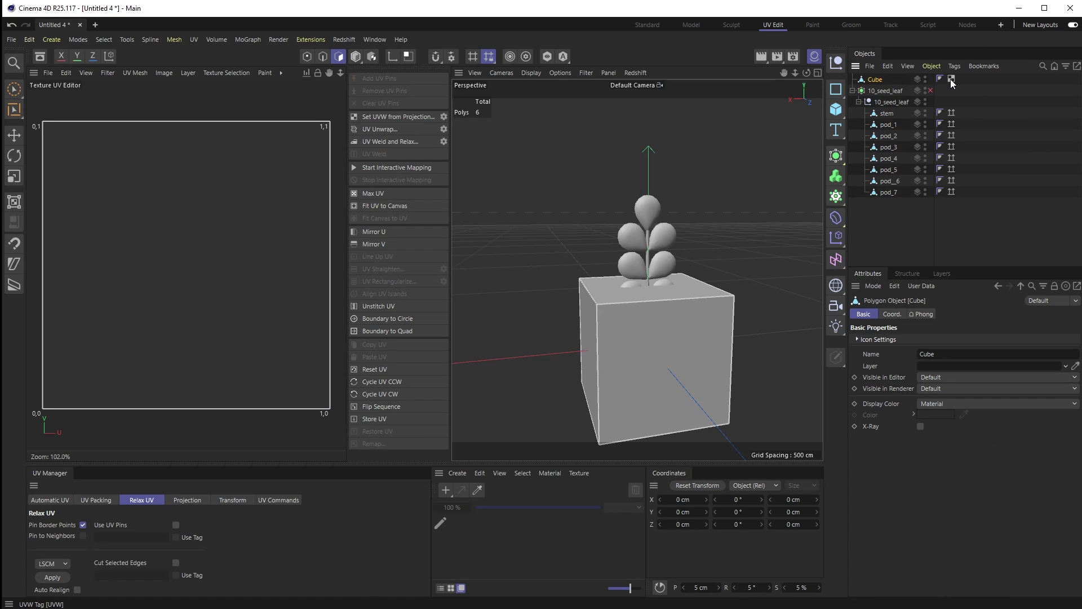
{"action": "left_click_drag", "start_coordinate": [951, 79], "coordinate": [957, 116]}
{"action": "left_click", "coordinate": [875, 83]}
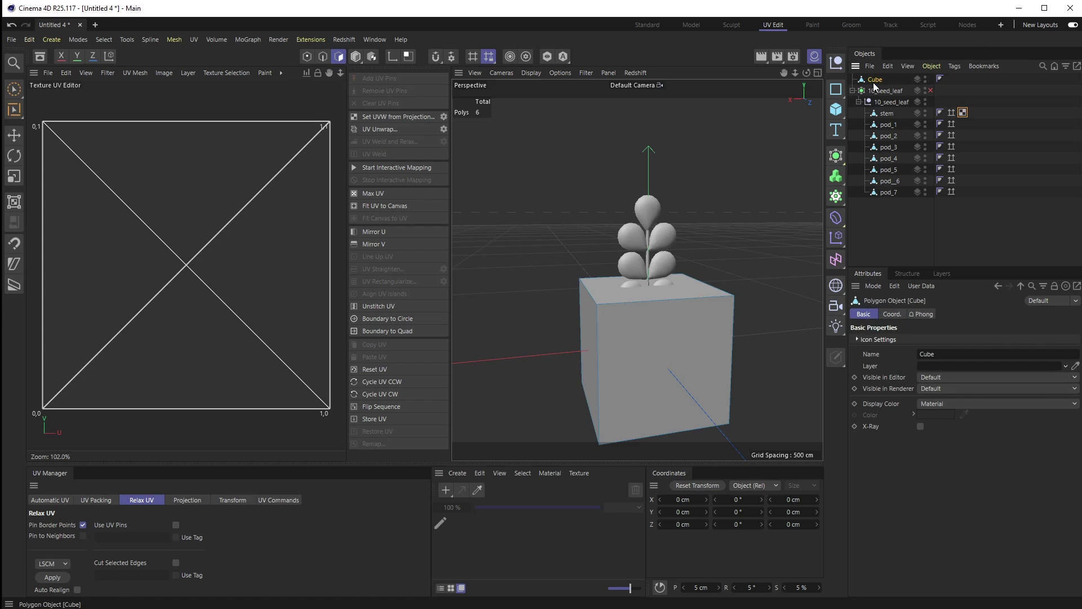
{"action": "key", "text": "Delete"}
{"action": "left_click_drag", "start_coordinate": [963, 101], "coordinate": [962, 137], "text": "ctrl"}
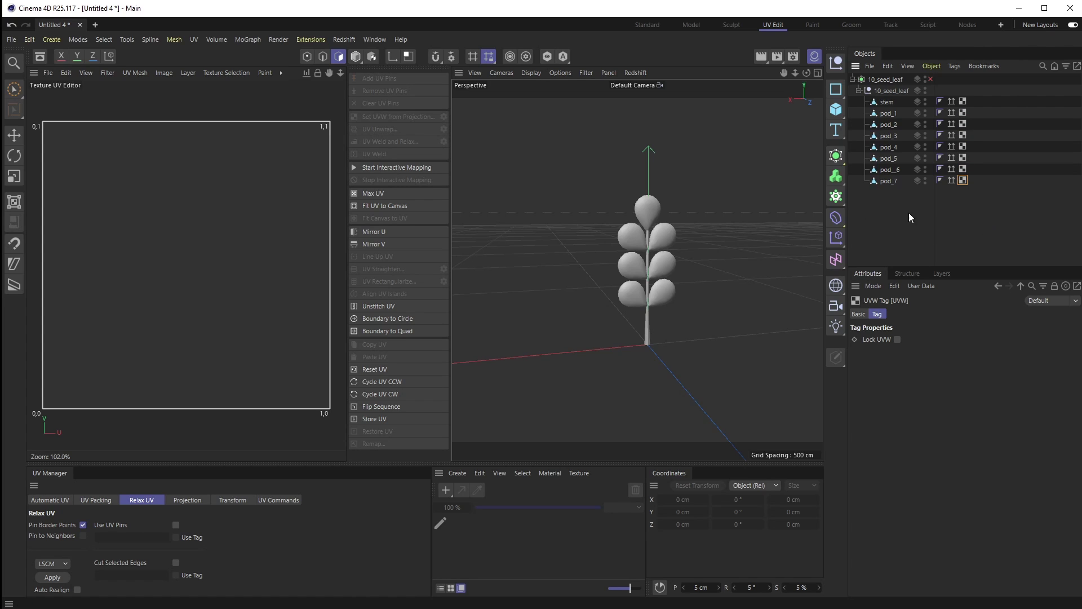
Step: Hide the rest of the plant so only the stem shows in the viewport
{"action": "left_click", "coordinate": [889, 104]}
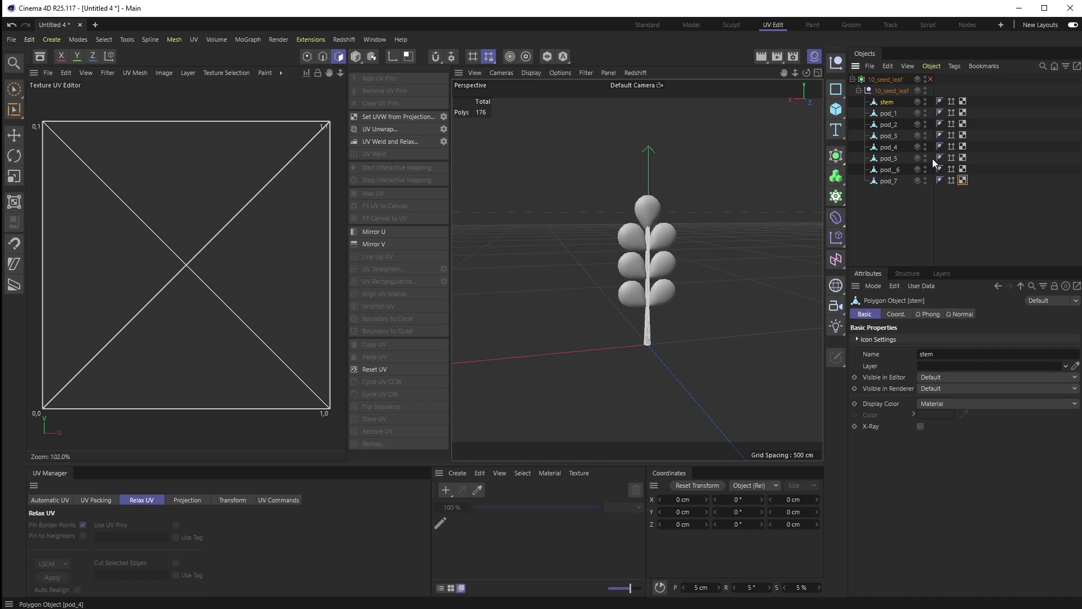
{"action": "left_click", "coordinate": [925, 88]}
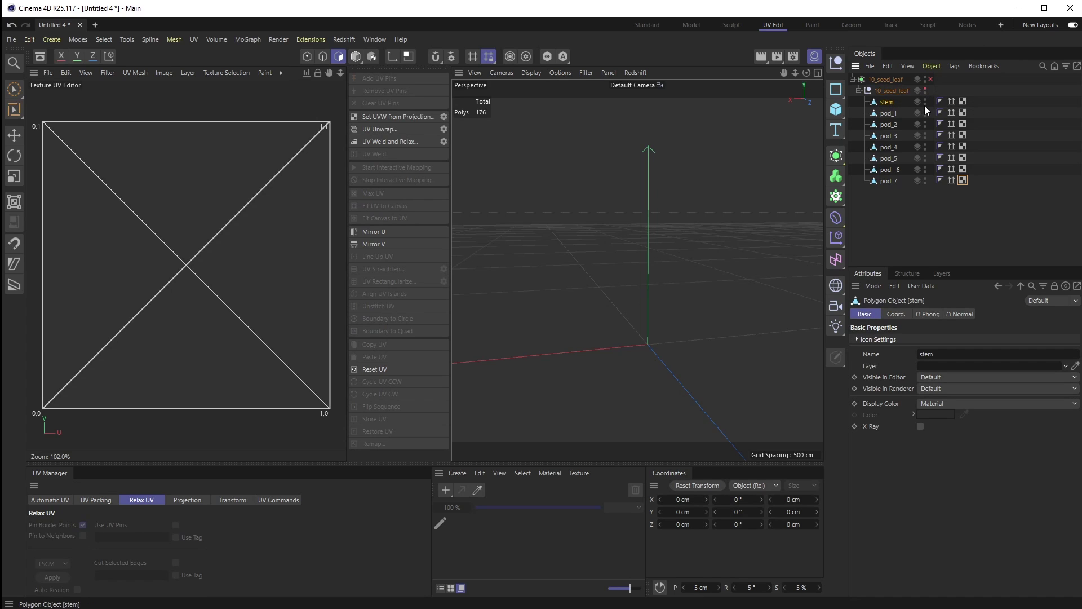
{"action": "left_click", "coordinate": [925, 100]}
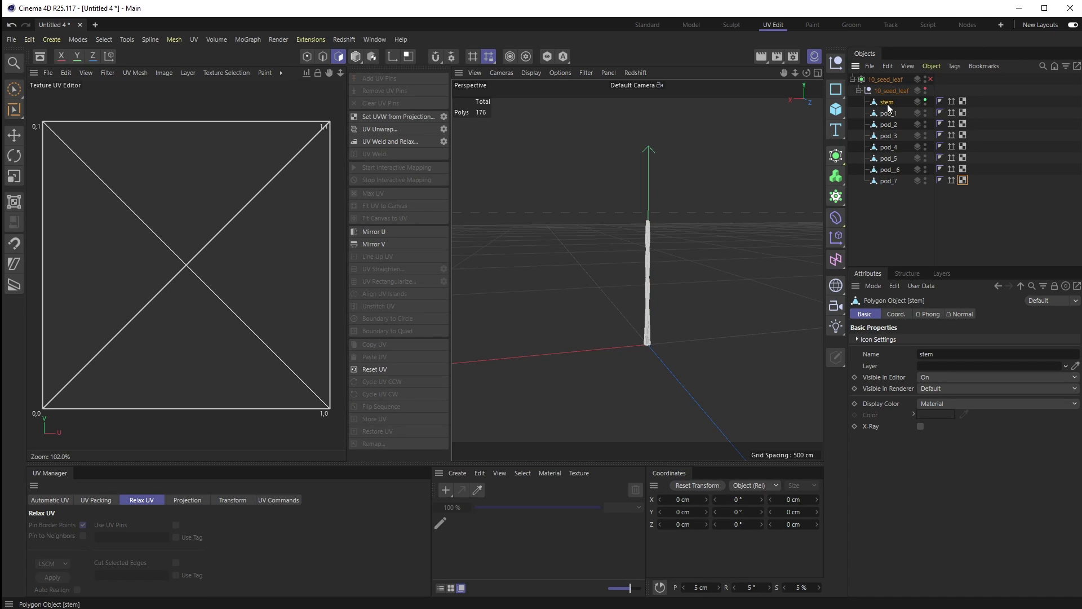
{"action": "scroll", "coordinate": [648, 284], "scroll_direction": "down", "scroll_amount": 2}
{"action": "scroll", "coordinate": [637, 283], "scroll_direction": "up", "scroll_amount": 3}
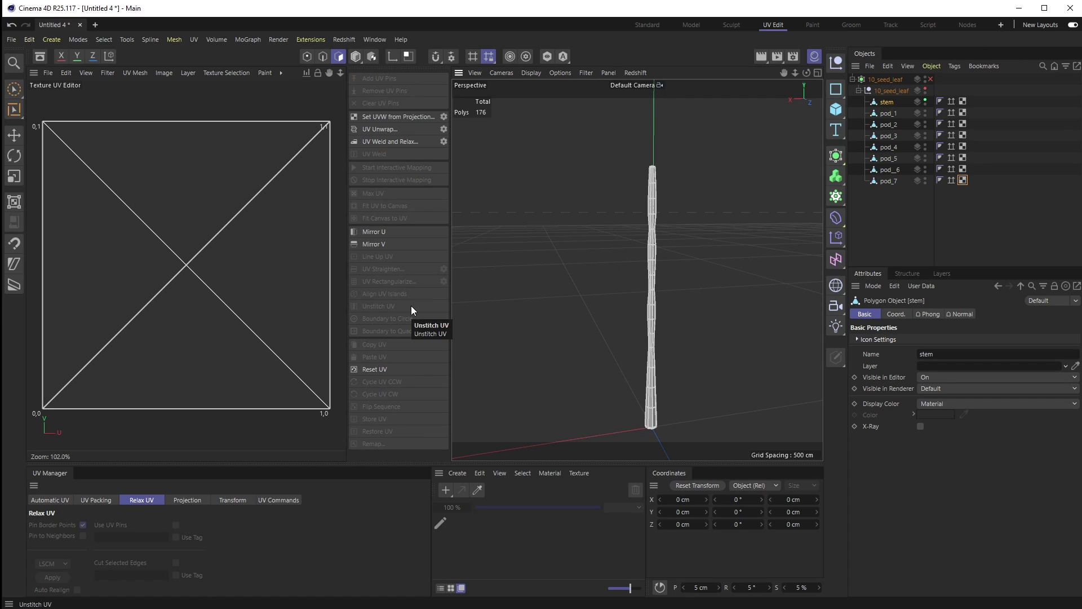
Step: Switch to edge mode with a selection tool and orbit to face the stem's octagonal top cap
{"action": "key", "text": "Return"}
{"action": "key", "text": "9"}
{"action": "scroll", "coordinate": [654, 265], "scroll_direction": "up", "scroll_amount": 5}
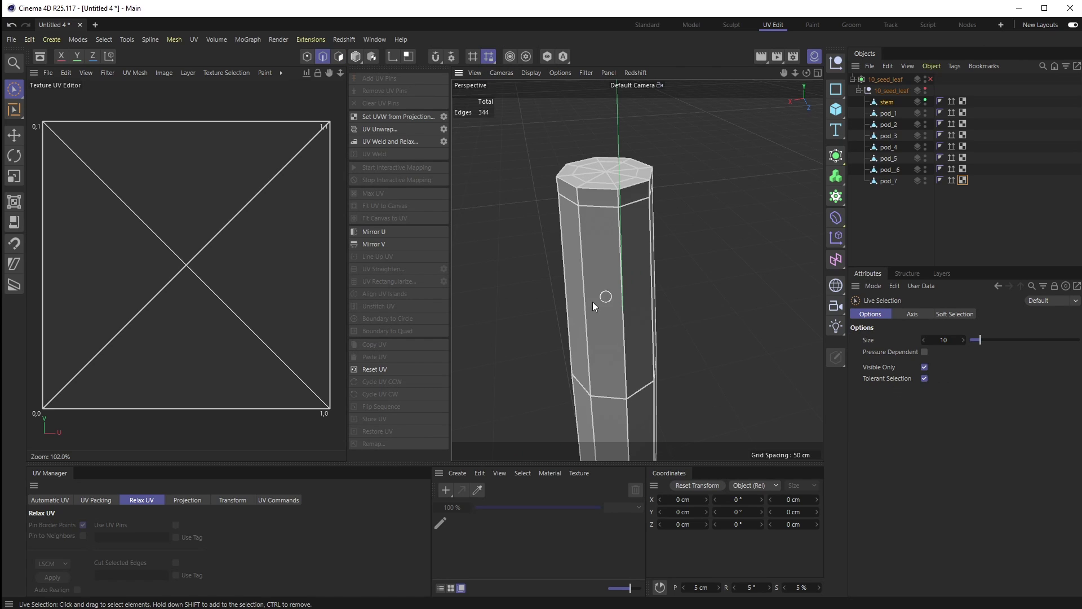
{"action": "scroll", "coordinate": [569, 276], "scroll_direction": "down", "scroll_amount": 8}
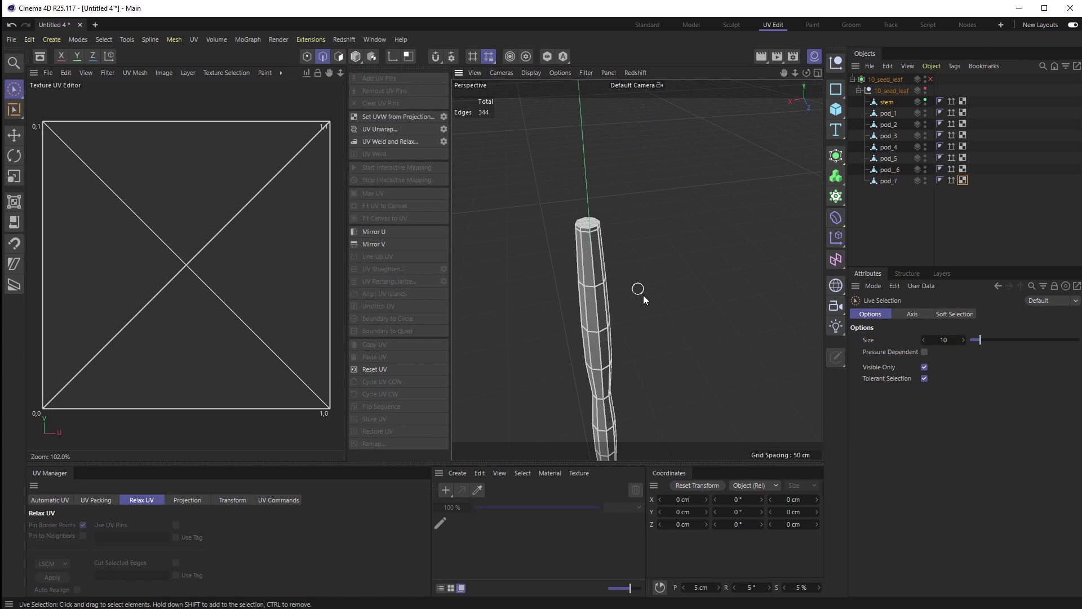
{"action": "left_click_drag", "start_coordinate": [638, 333], "coordinate": [631, 302], "text": "alt"}
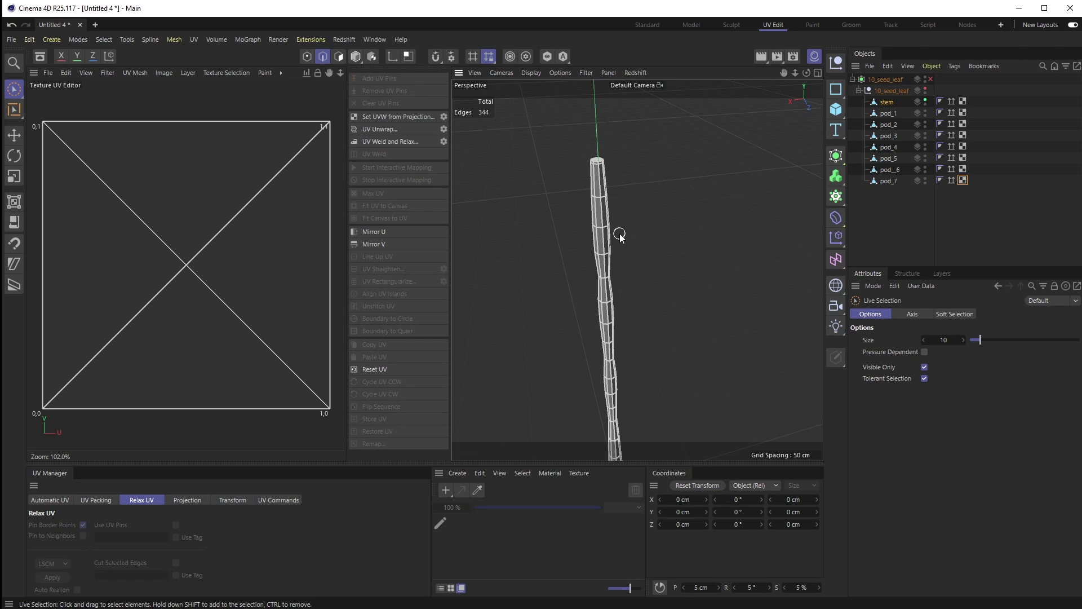
{"action": "left_click_drag", "start_coordinate": [612, 208], "coordinate": [662, 226], "text": "alt"}
{"action": "scroll", "coordinate": [609, 150], "scroll_direction": "down", "scroll_amount": 2}
{"action": "scroll", "coordinate": [608, 150], "scroll_direction": "up", "scroll_amount": 6}
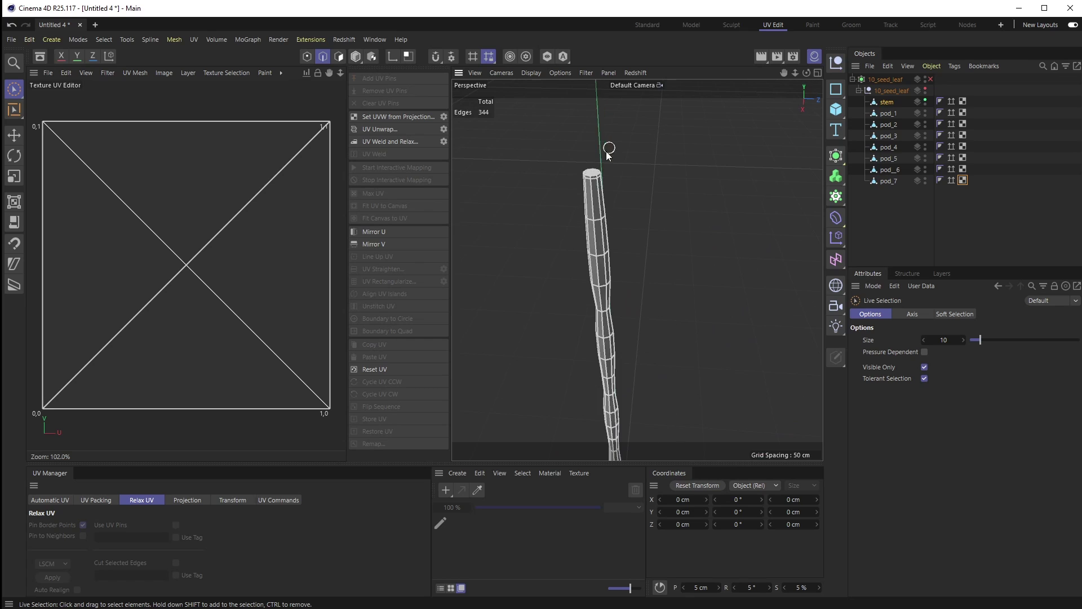
{"action": "left_click_drag", "start_coordinate": [589, 193], "coordinate": [577, 158], "text": "alt"}
Step: Loop-select the stem's top rim and add its bottom rim loop to the selection
{"action": "key", "text": "u"}
{"action": "key", "text": "l"}
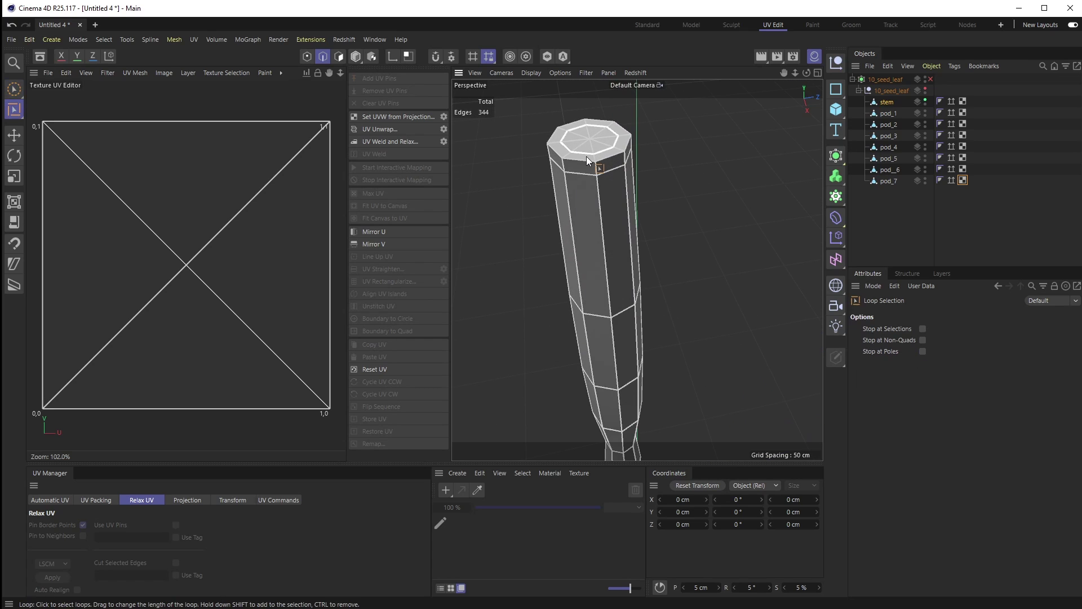
{"action": "left_click", "coordinate": [587, 163]}
{"action": "mouse_move", "coordinate": [699, 220]}
{"action": "left_mouse_down", "text": "alt"}
{"action": "mouse_move", "coordinate": [718, 226]}
{"action": "mouse_move", "coordinate": [683, 234]}
{"action": "left_mouse_up", "text": "alt"}
{"action": "scroll", "coordinate": [654, 271], "scroll_direction": "up", "scroll_amount": 5}
{"action": "scroll", "coordinate": [640, 292], "scroll_direction": "down", "scroll_amount": 10}
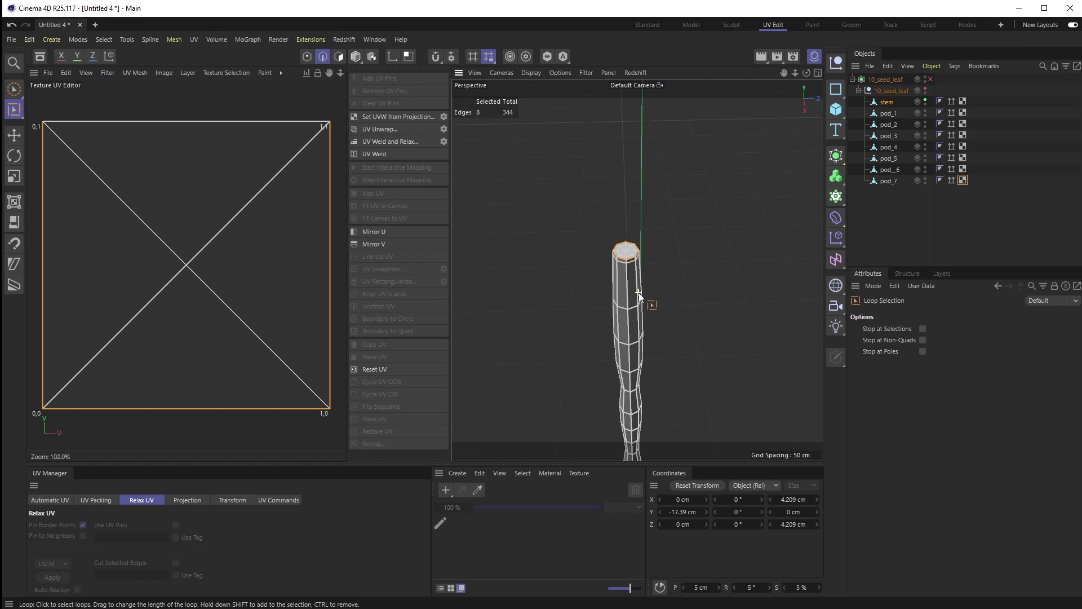
{"action": "left_click_drag", "start_coordinate": [661, 271], "coordinate": [635, 269], "text": "alt"}
{"action": "scroll", "coordinate": [648, 287], "scroll_direction": "up", "scroll_amount": 5}
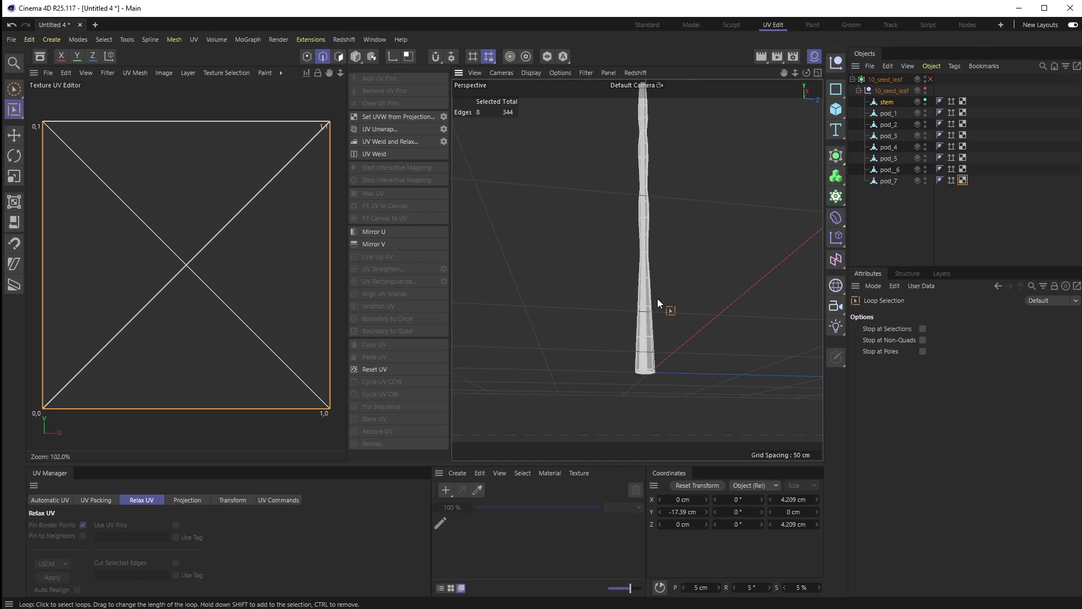
{"action": "left_click_drag", "start_coordinate": [664, 307], "coordinate": [643, 381], "text": "alt"}
{"action": "scroll", "coordinate": [648, 369], "scroll_direction": "up", "scroll_amount": 6}
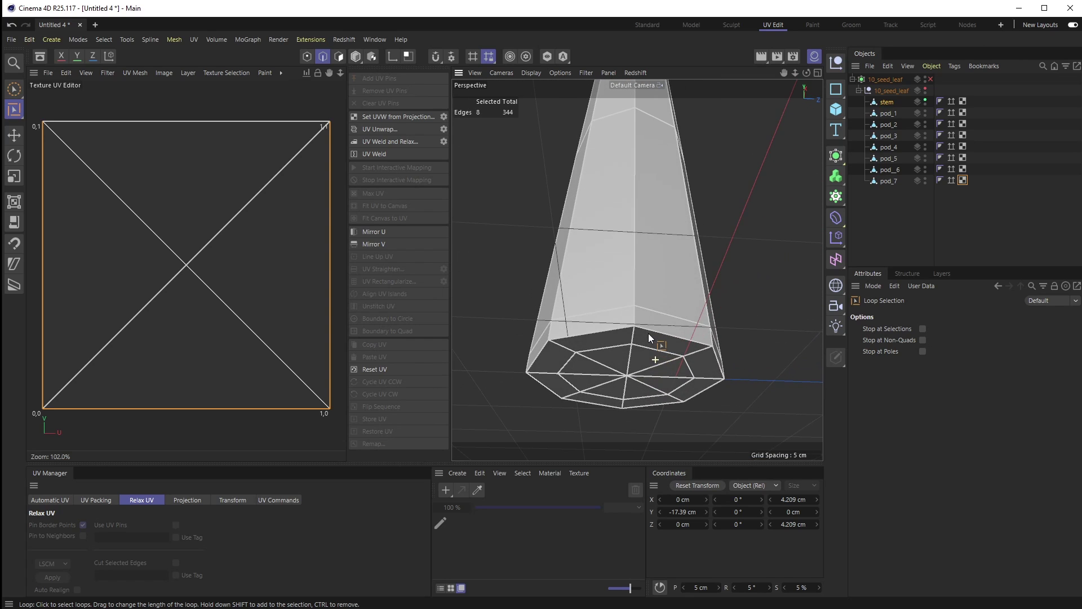
{"action": "left_click", "coordinate": [648, 333], "text": "shift"}
Step: With Live Selection, add a vertical edge line running the full length of the stem
{"action": "scroll", "coordinate": [652, 358], "scroll_direction": "down", "scroll_amount": 3}
{"action": "scroll", "coordinate": [672, 362], "scroll_direction": "up", "scroll_amount": 2}
{"action": "scroll", "coordinate": [657, 354], "scroll_direction": "down", "scroll_amount": 8}
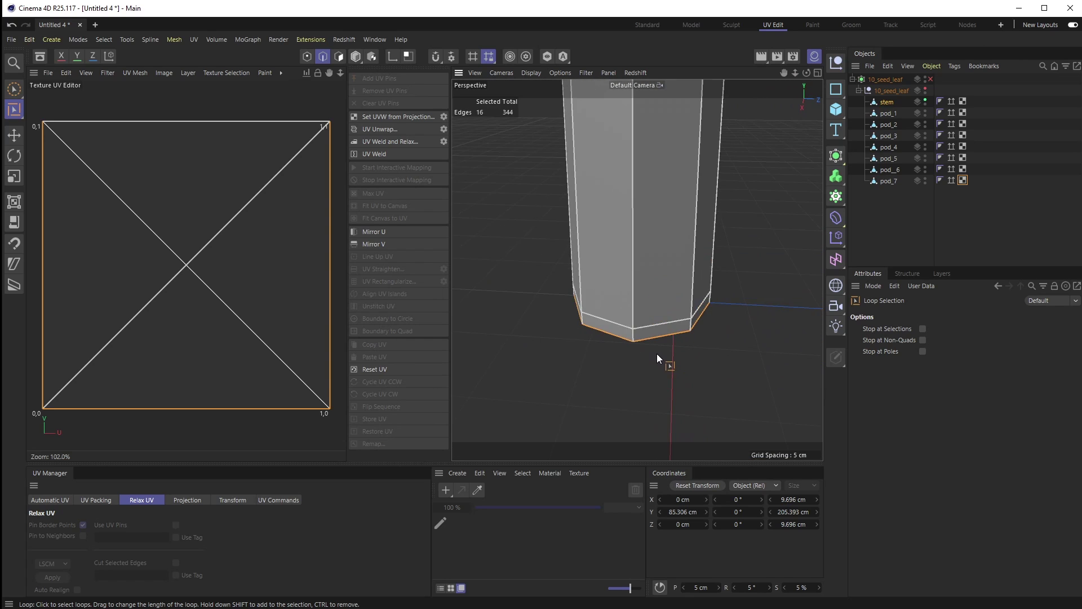
{"action": "left_click_drag", "start_coordinate": [654, 353], "coordinate": [633, 283], "text": "alt"}
{"action": "scroll", "coordinate": [635, 278], "scroll_direction": "up", "scroll_amount": 5}
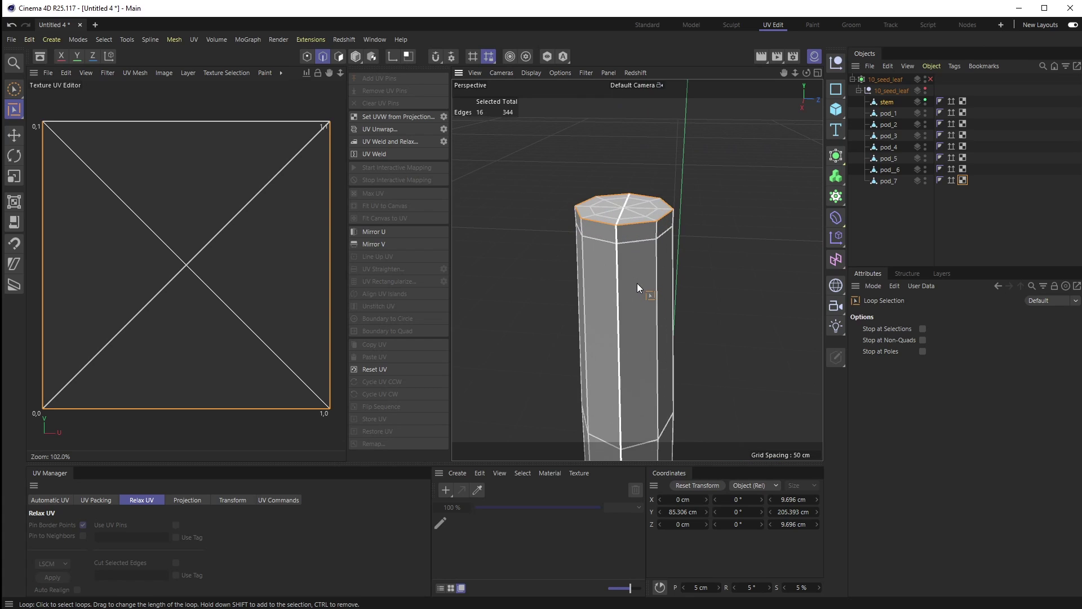
{"action": "left_click", "coordinate": [14, 89]}
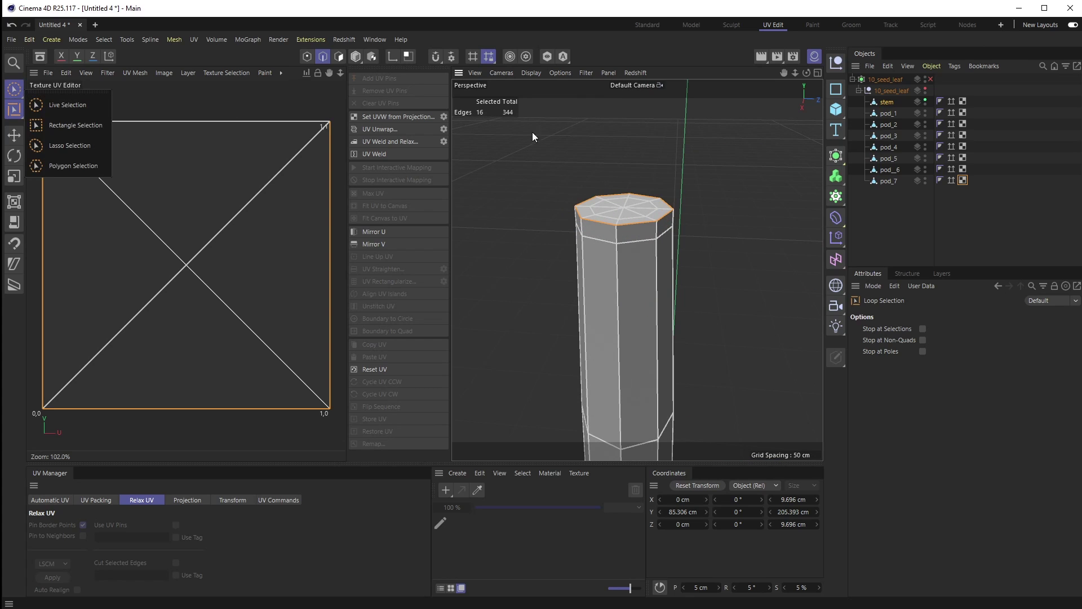
{"action": "left_click", "coordinate": [14, 87]}
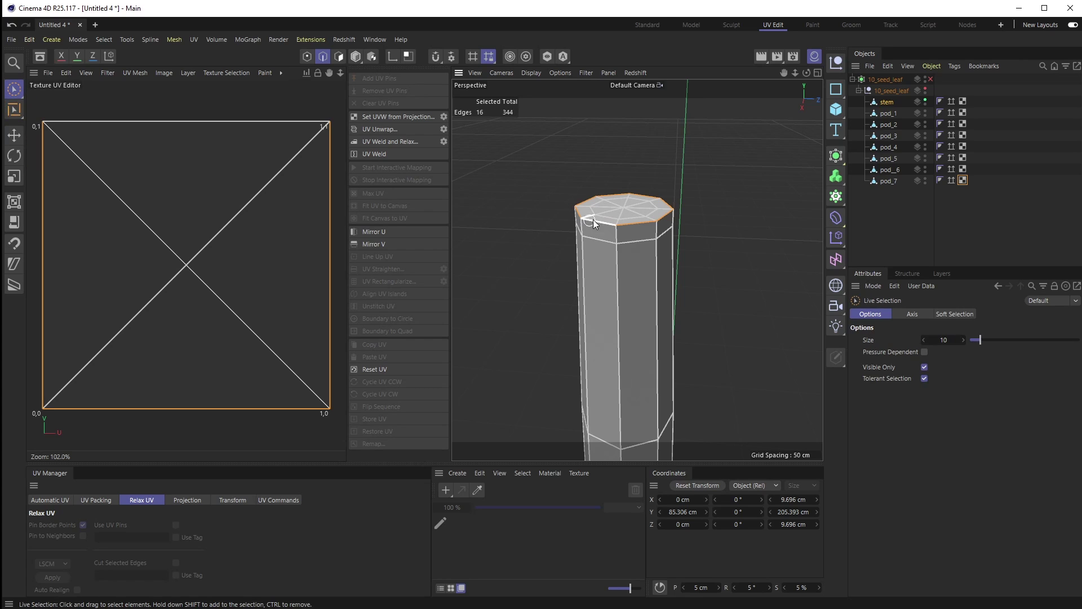
{"action": "left_click", "coordinate": [623, 237], "text": "shift"}
{"action": "scroll", "coordinate": [649, 231], "scroll_direction": "up", "scroll_amount": 3}
{"action": "left_click", "coordinate": [649, 231], "text": "shift"}
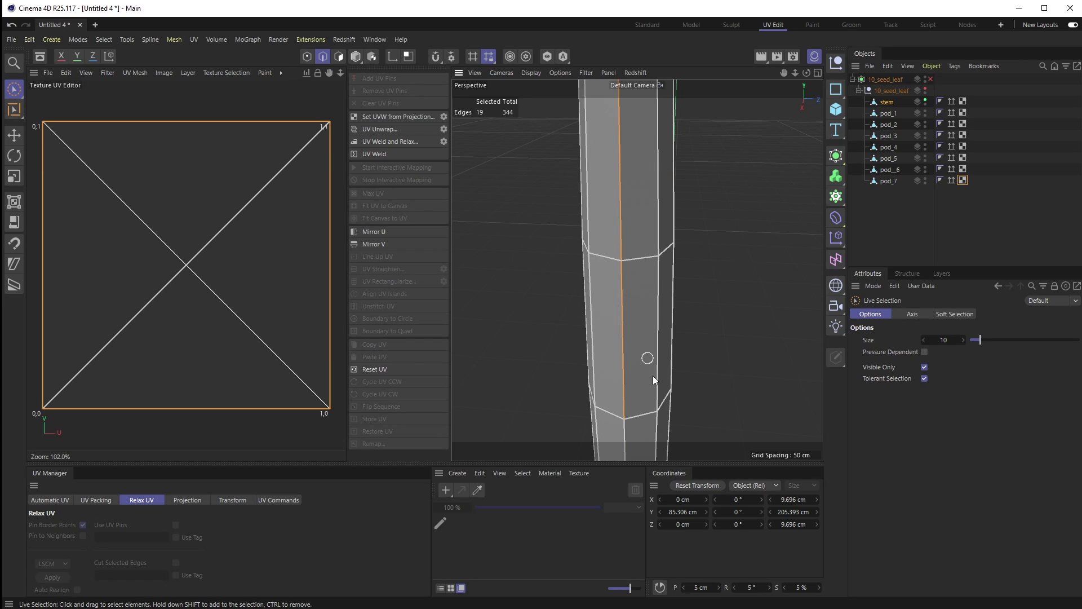
{"action": "middle_click_drag", "start_coordinate": [652, 375], "coordinate": [678, 192], "text": "alt"}
{"action": "mouse_move", "coordinate": [654, 214]}
{"action": "left_mouse_down", "text": "shift"}
{"action": "mouse_move", "coordinate": [655, 348]}
{"action": "mouse_move", "coordinate": [673, 402]}
{"action": "mouse_move", "coordinate": [665, 274]}
{"action": "left_mouse_up", "text": "shift"}
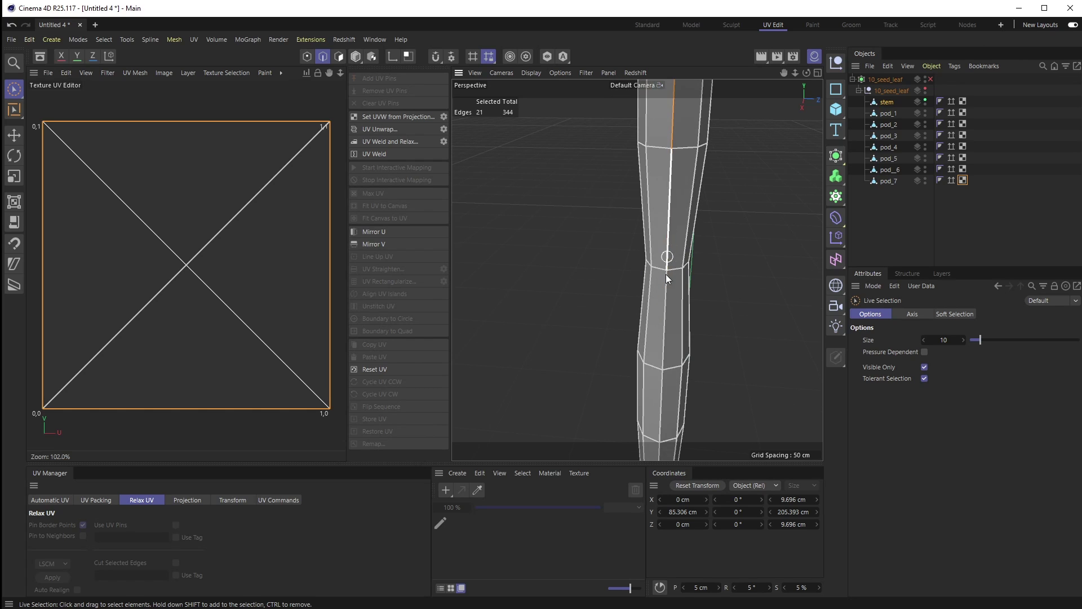
{"action": "middle_click_drag", "start_coordinate": [672, 369], "coordinate": [636, 266], "text": "alt"}
{"action": "left_click_drag", "start_coordinate": [603, 265], "coordinate": [613, 445], "text": "shift"}
{"action": "scroll", "coordinate": [611, 440], "scroll_direction": "up", "scroll_amount": 10}
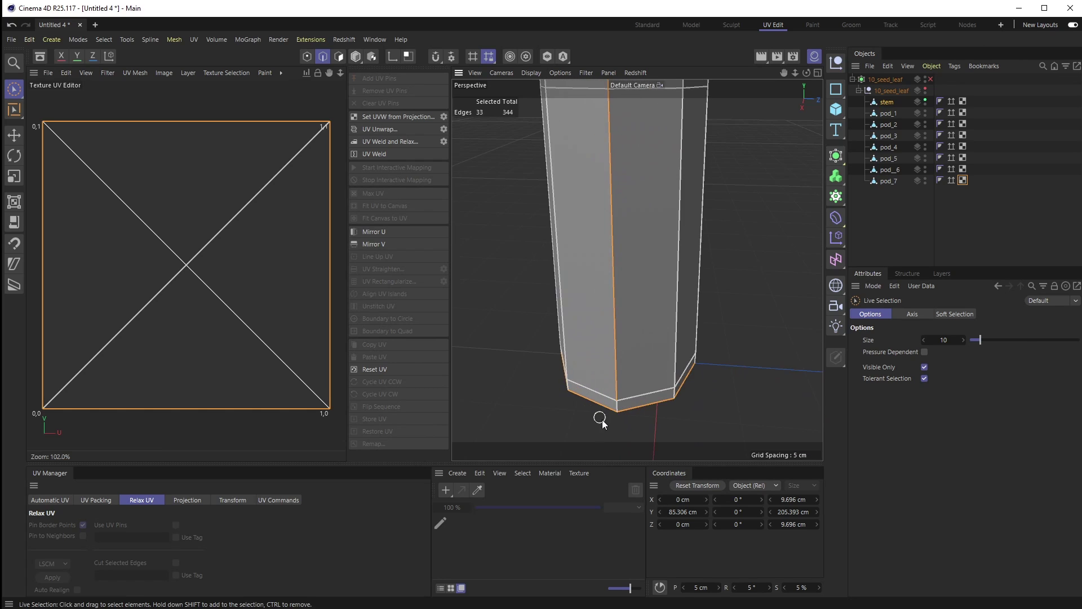
{"action": "left_click", "coordinate": [614, 399], "text": "shift"}
{"action": "scroll", "coordinate": [620, 403], "scroll_direction": "down", "scroll_amount": 10}
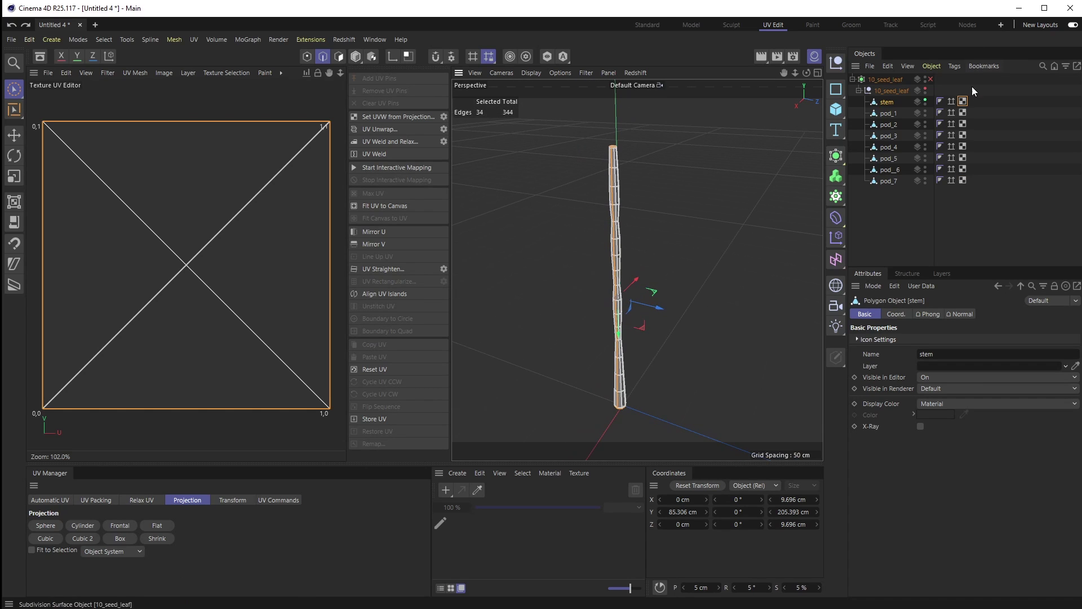
Step: Apply a Frontal UV projection to the stem from the UV Manager's Projection tab
{"action": "scroll", "coordinate": [606, 224], "scroll_direction": "up", "scroll_amount": 1}
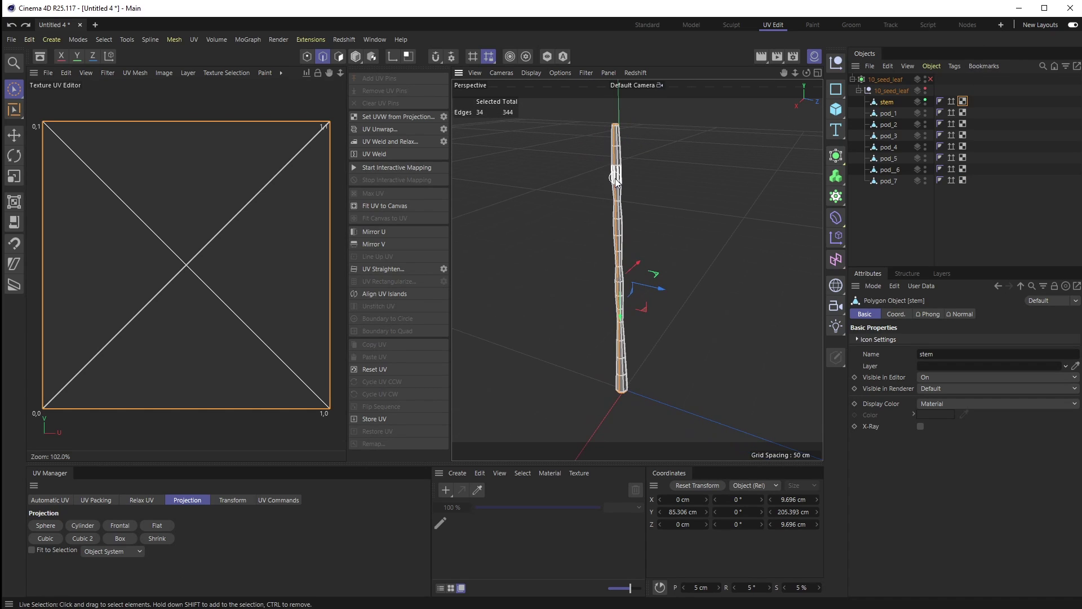
{"action": "scroll", "coordinate": [632, 214], "scroll_direction": "down", "scroll_amount": 2}
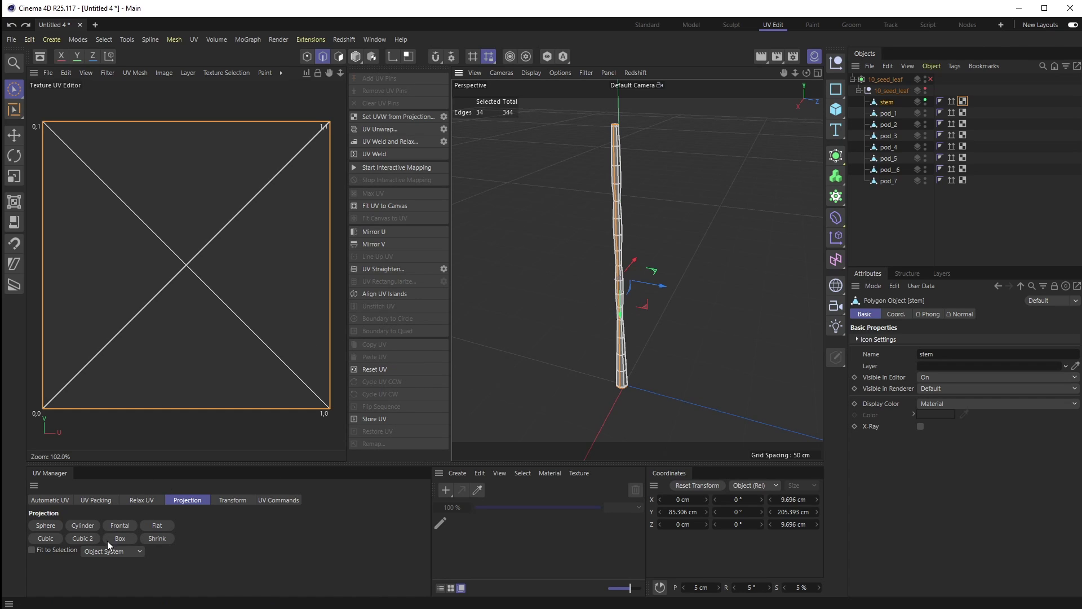
{"action": "left_click", "coordinate": [122, 526]}
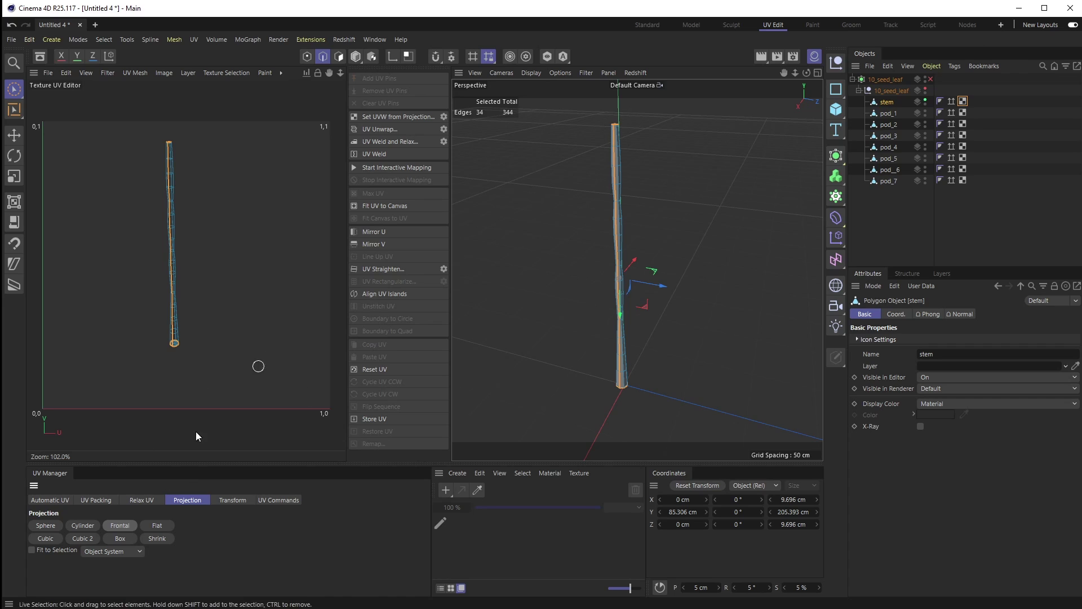
Step: Open the enlarged Relax UV settings, try relaxing the stem, and dismiss the no-seams error
{"action": "left_click", "coordinate": [142, 500]}
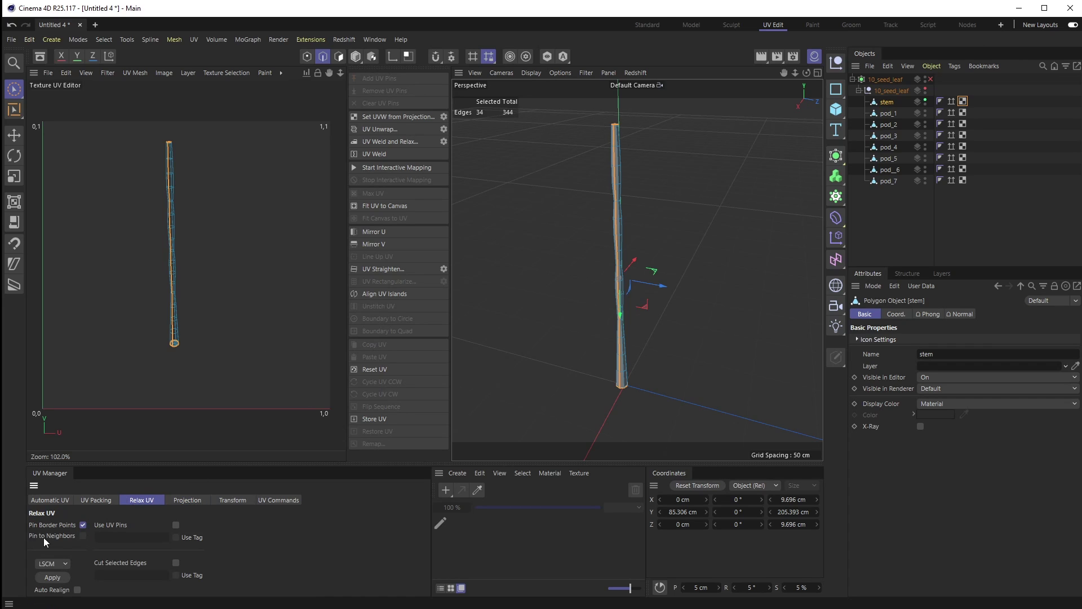
{"action": "left_click_drag", "start_coordinate": [106, 462], "coordinate": [108, 432]}
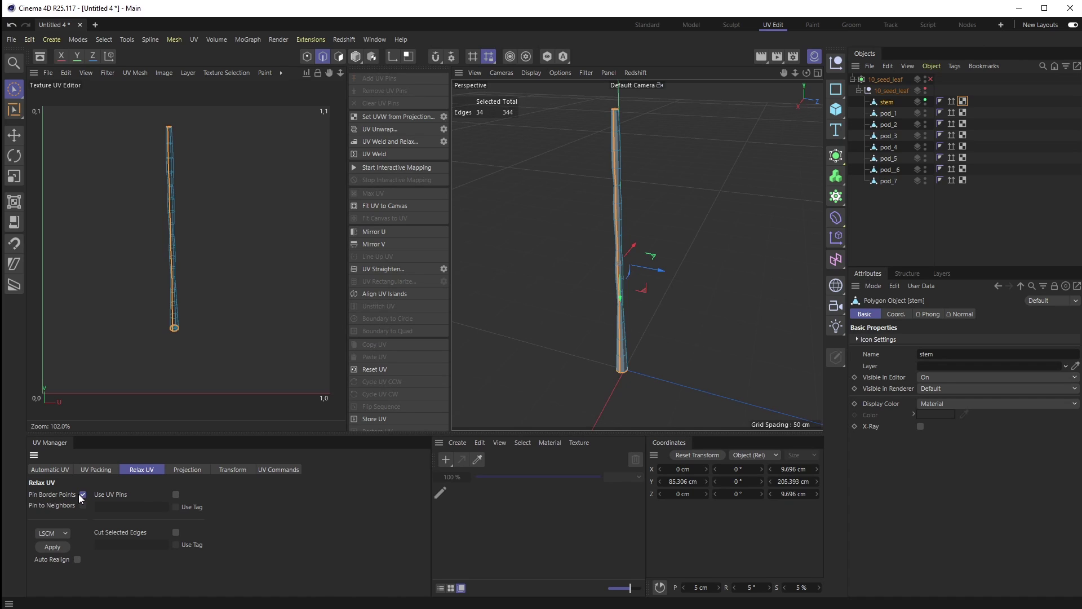
{"action": "left_click", "coordinate": [52, 546]}
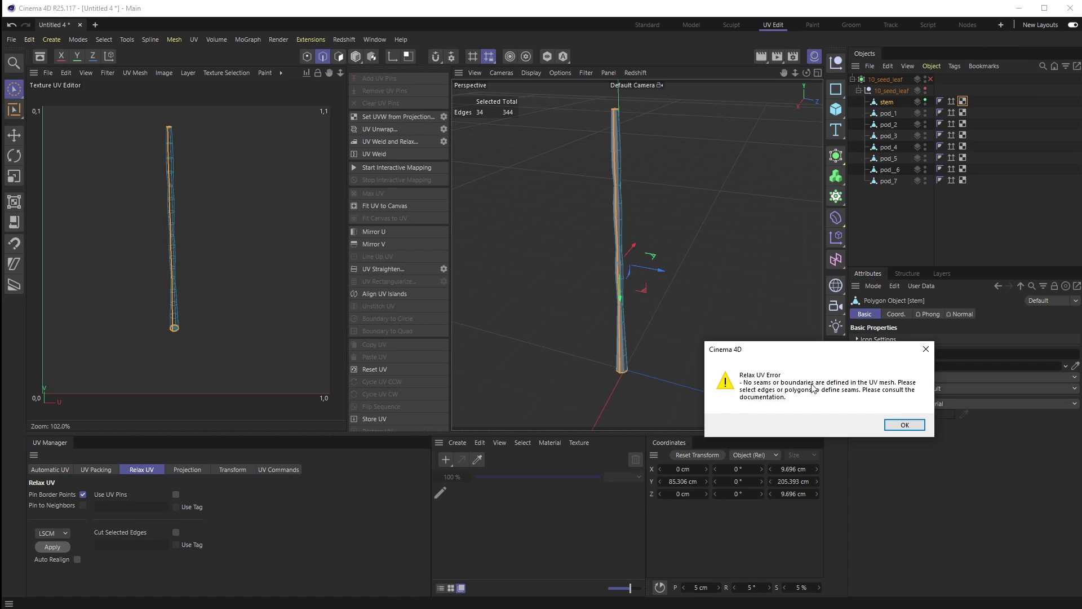
{"action": "left_click", "coordinate": [904, 424]}
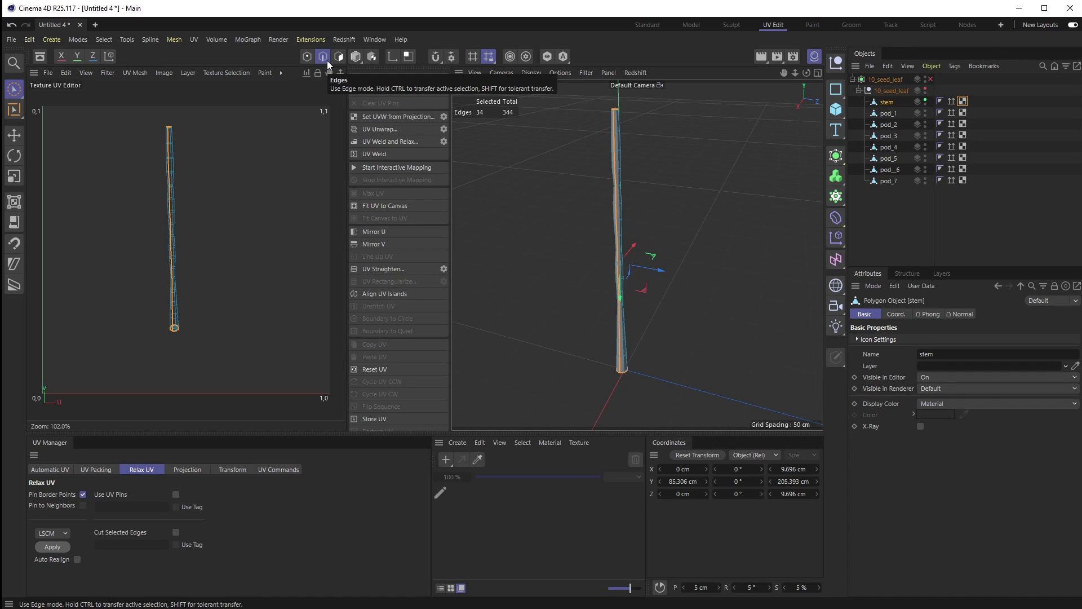
Step: Relax the stem's UVs with Cut Selected Edges enabled along the seam selection
{"action": "left_click", "coordinate": [371, 57]}
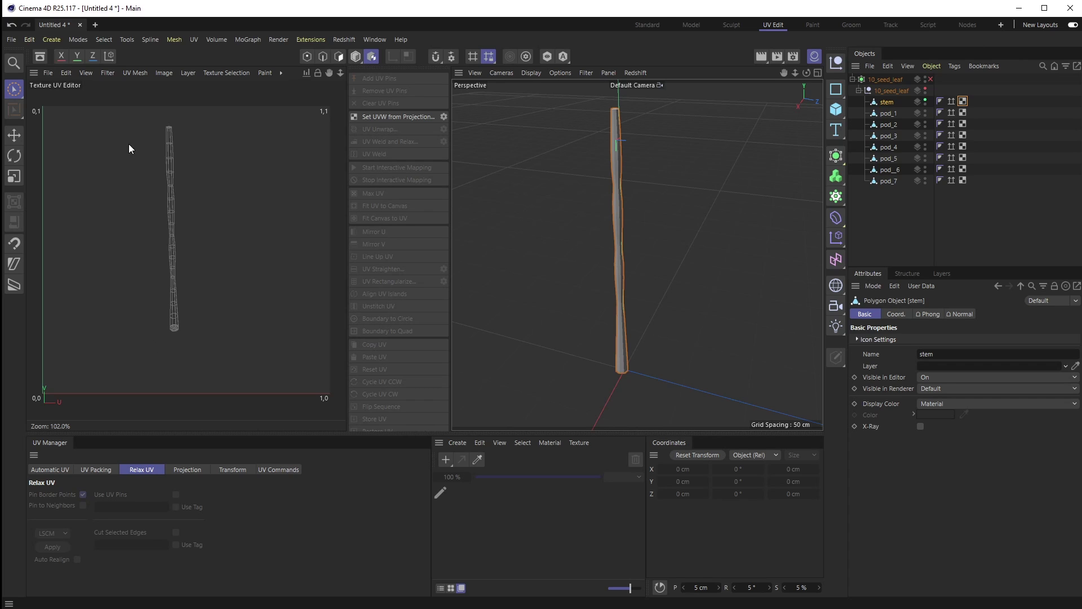
{"action": "left_click", "coordinate": [321, 56]}
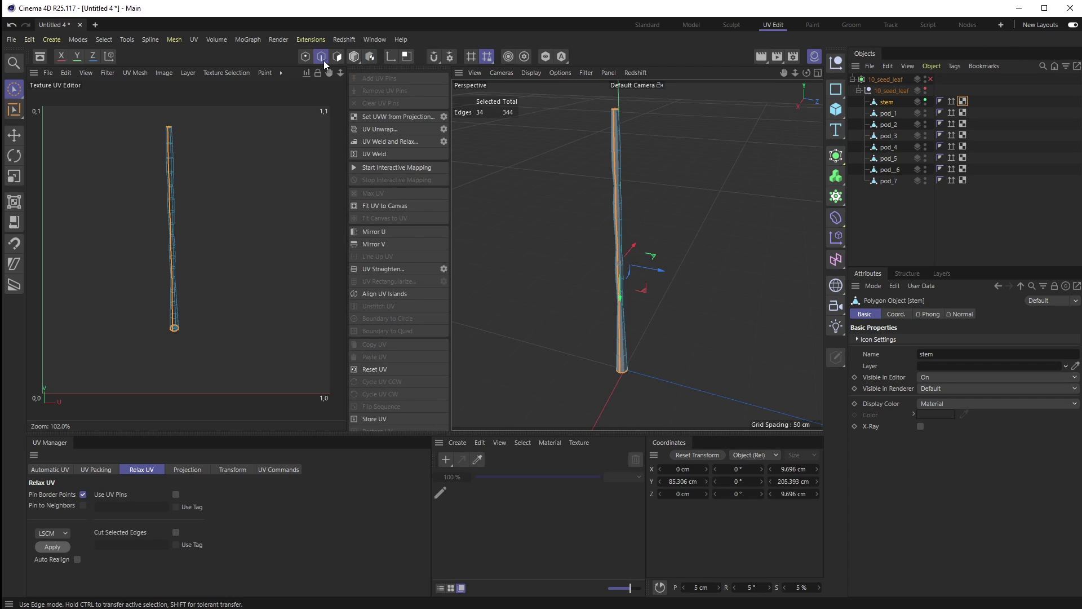
{"action": "left_click", "coordinate": [176, 532]}
{"action": "left_click", "coordinate": [53, 546]}
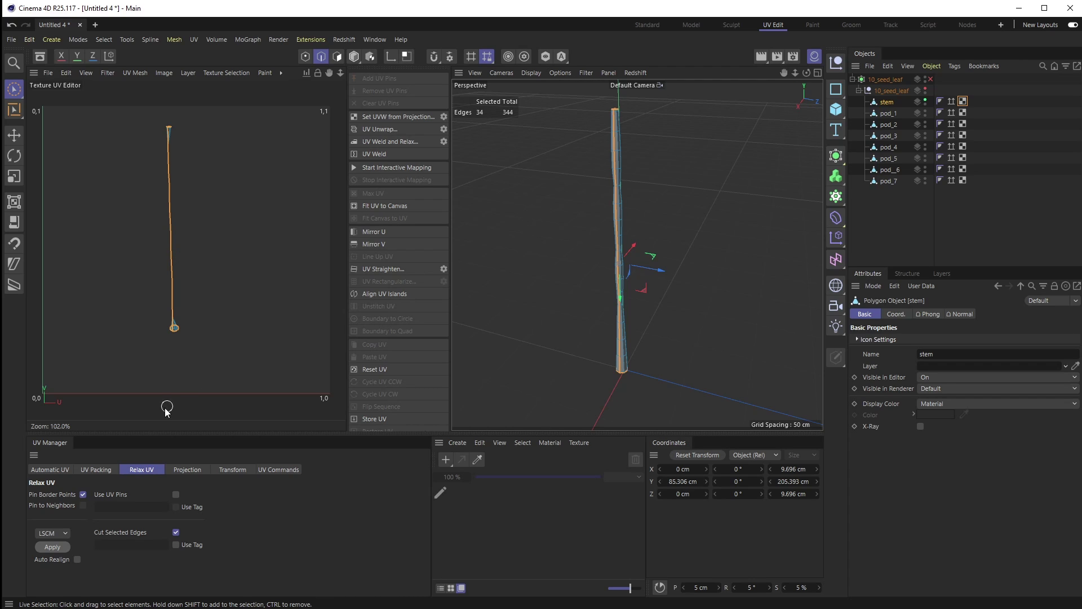
{"action": "left_click", "coordinate": [178, 343]}
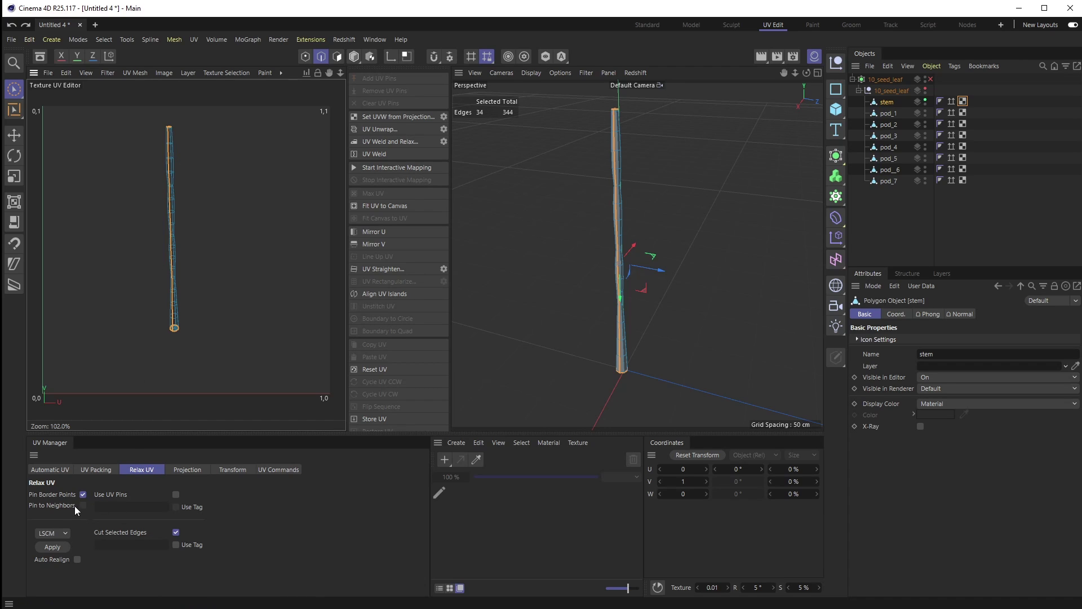
Step: Turn off Pin Border Points and enable Auto Realign for the stem's relaxed island
{"action": "left_click", "coordinate": [82, 494]}
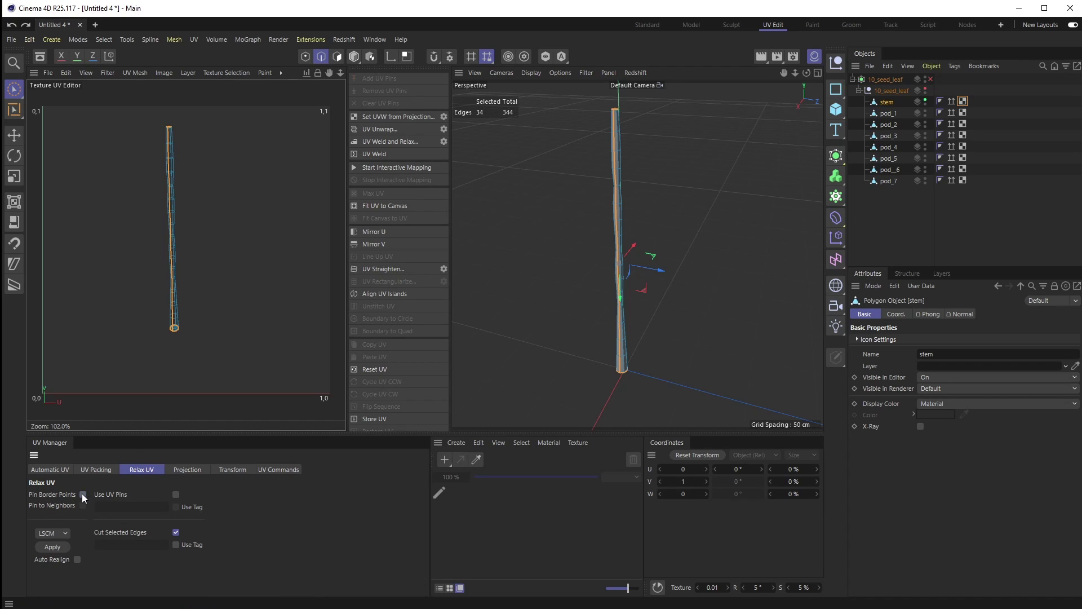
{"action": "left_click", "coordinate": [77, 559]}
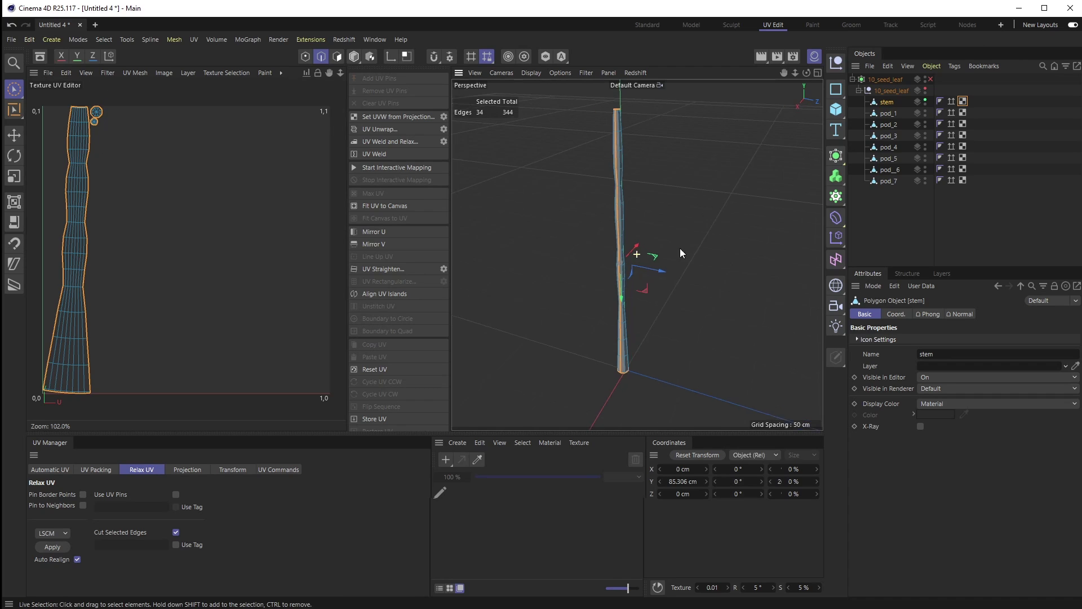
{"action": "left_click_drag", "start_coordinate": [679, 248], "coordinate": [611, 238], "text": "alt"}
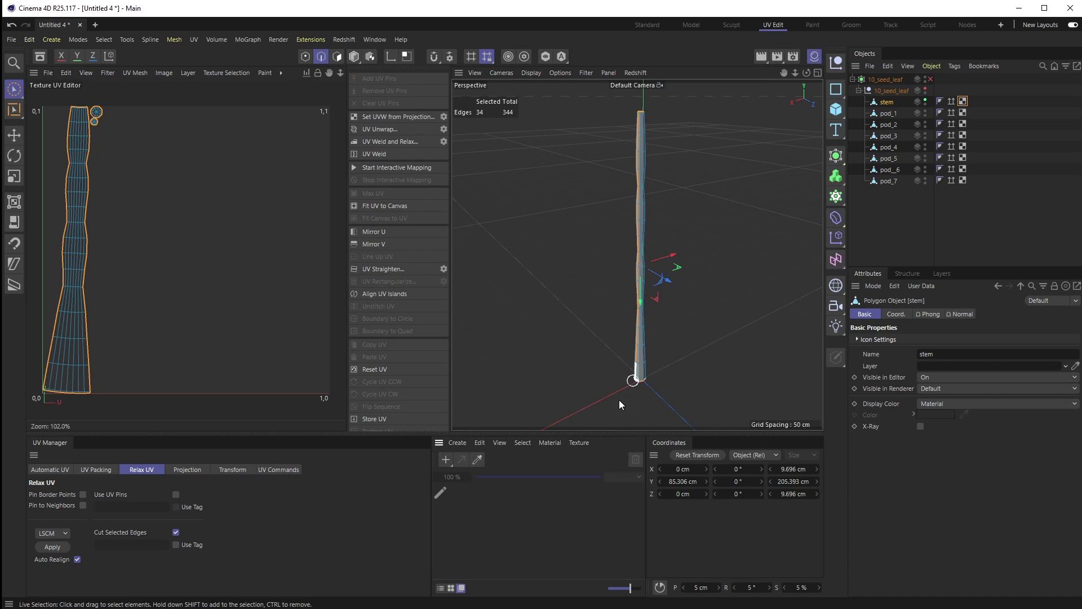
Step: Create a new default material and apply it to the stem
{"action": "left_click", "coordinate": [457, 443]}
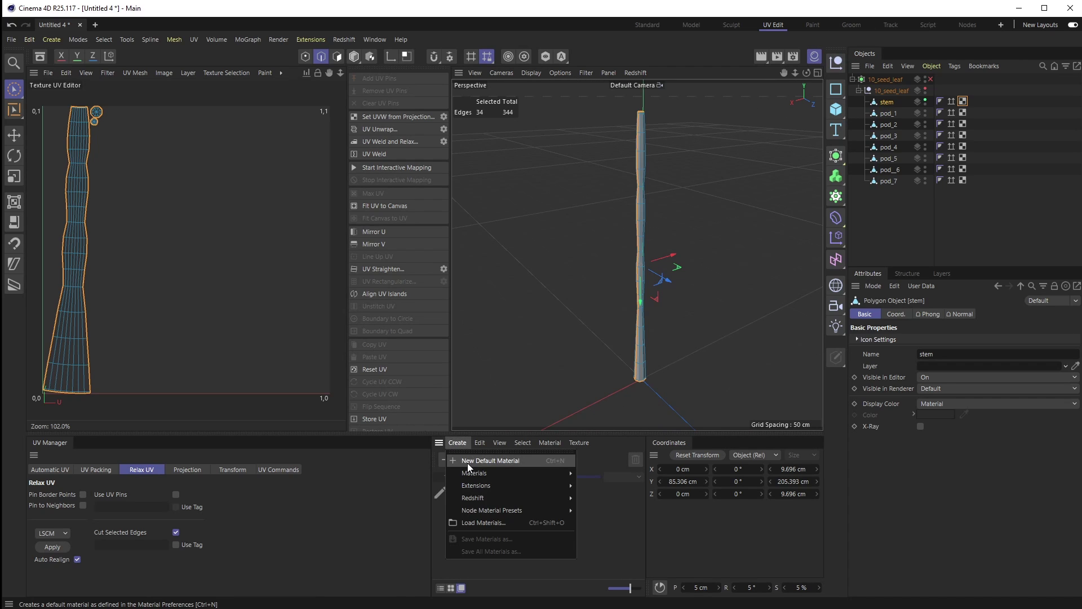
{"action": "left_click", "coordinate": [469, 462]}
{"action": "left_click_drag", "start_coordinate": [455, 510], "coordinate": [939, 90]}
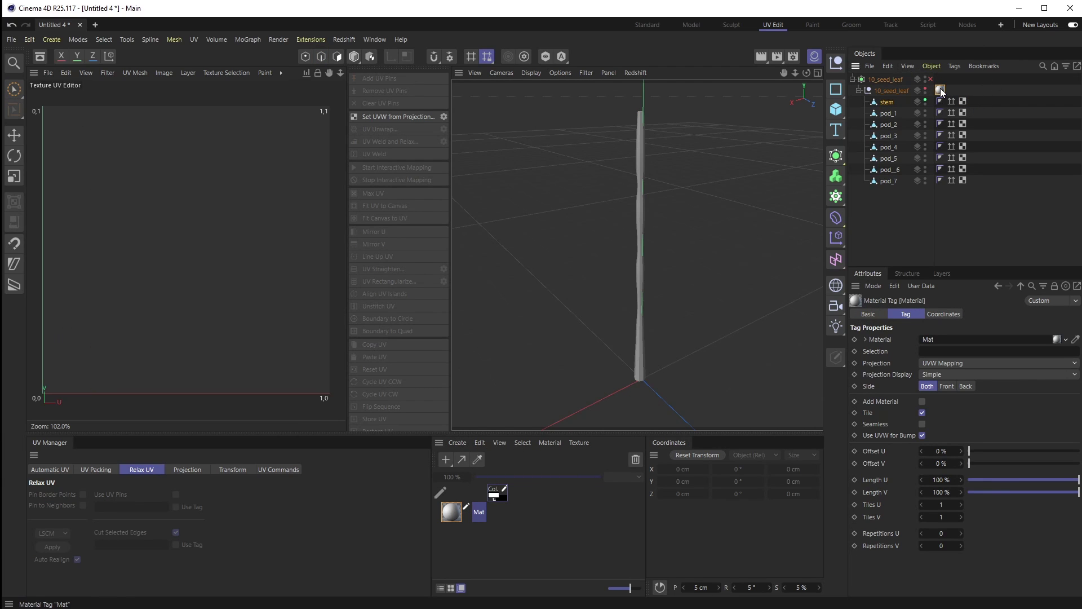
Step: Set the material's Color texture to the Surfaces > Checkerboard shader
{"action": "double_click", "coordinate": [940, 89]}
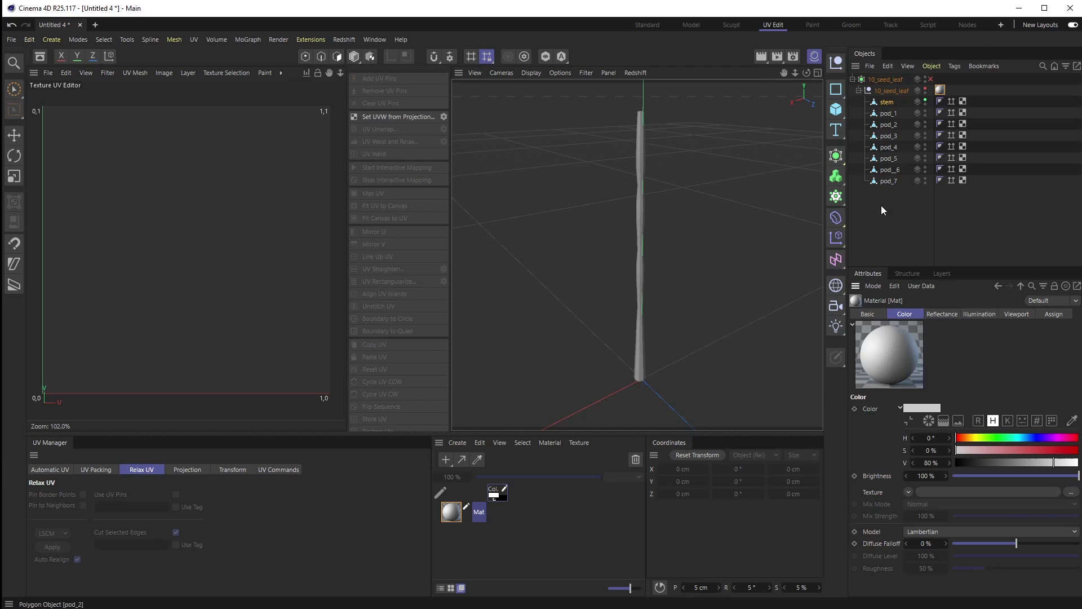
{"action": "left_click", "coordinate": [909, 492]}
{"action": "mouse_move", "coordinate": [949, 411]}
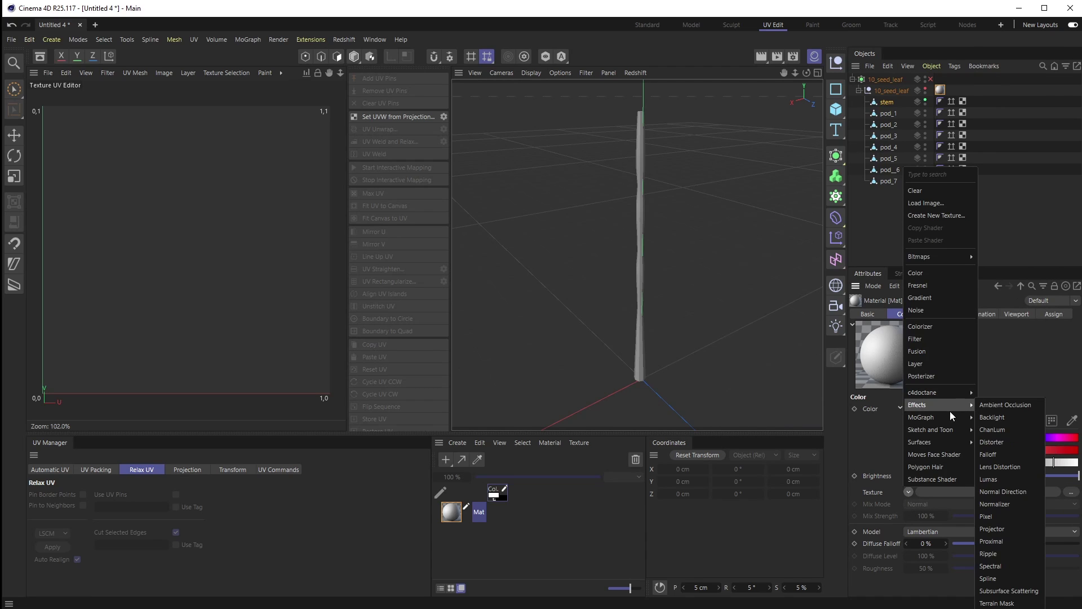
{"action": "mouse_move", "coordinate": [932, 443]}
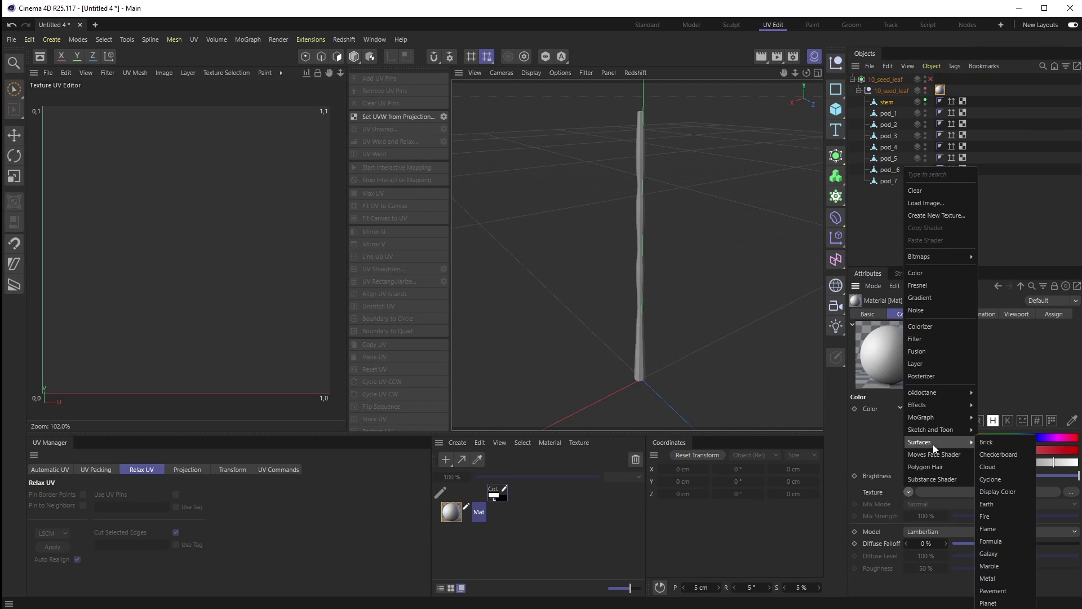
{"action": "left_click", "coordinate": [1019, 455]}
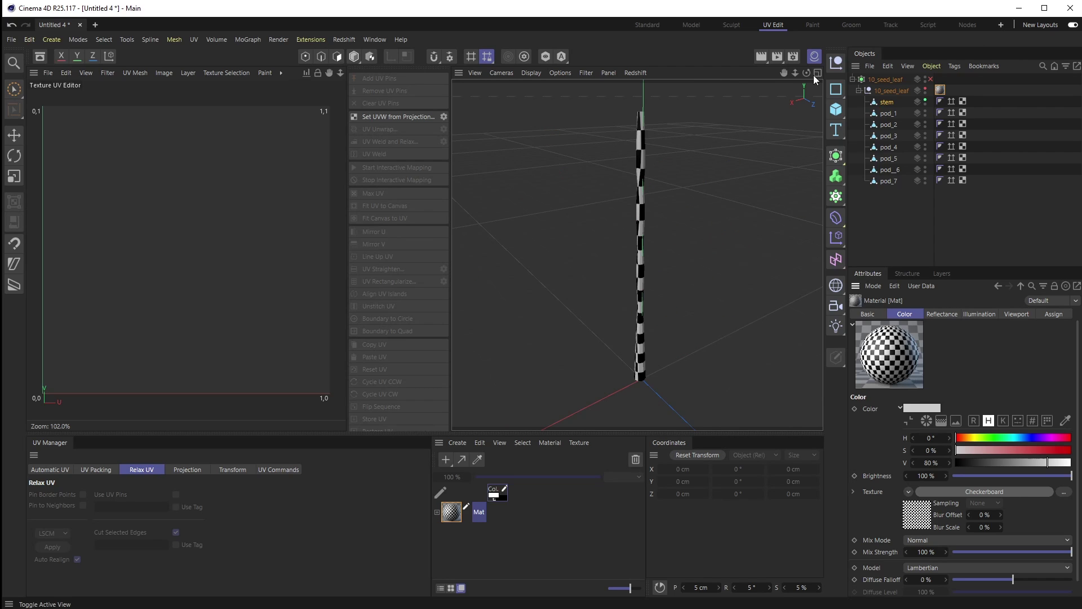
Step: Rotate the stem's UV island upright and scale it down to about 92%
{"action": "left_click_drag", "start_coordinate": [807, 72], "coordinate": [761, 115]}
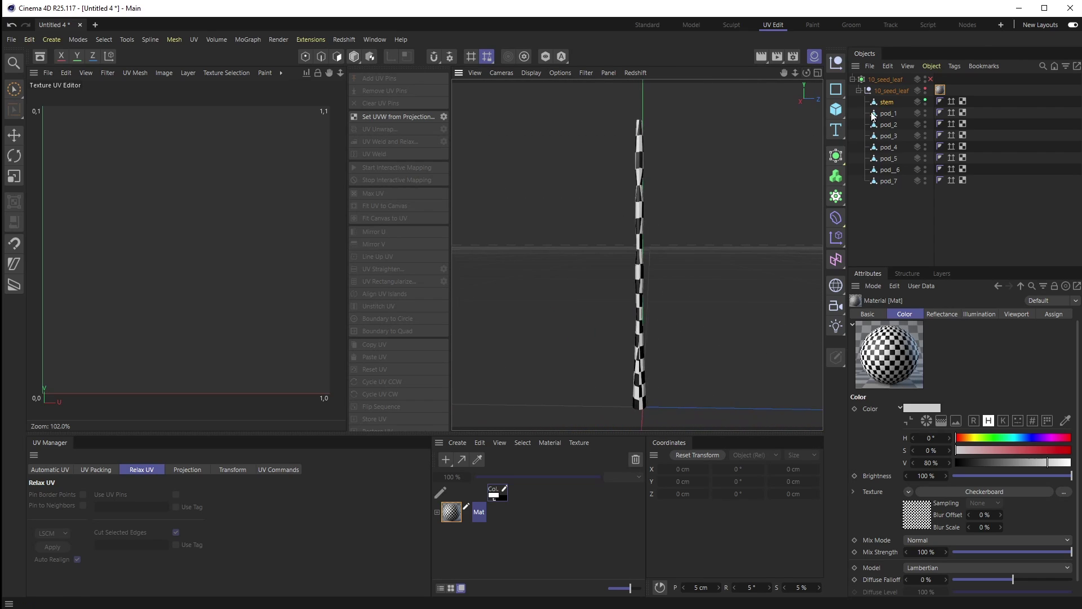
{"action": "left_click", "coordinate": [963, 101]}
{"action": "mouse_move", "coordinate": [70, 367]}
{"action": "left_mouse_down"}
{"action": "mouse_move", "coordinate": [100, 368]}
{"action": "mouse_move", "coordinate": [66, 370]}
{"action": "mouse_move", "coordinate": [79, 369]}
{"action": "left_mouse_up"}
{"action": "left_click_drag", "start_coordinate": [31, 345], "coordinate": [83, 380]}
{"action": "key", "text": "t"}
{"action": "left_click_drag", "start_coordinate": [84, 330], "coordinate": [42, 367]}
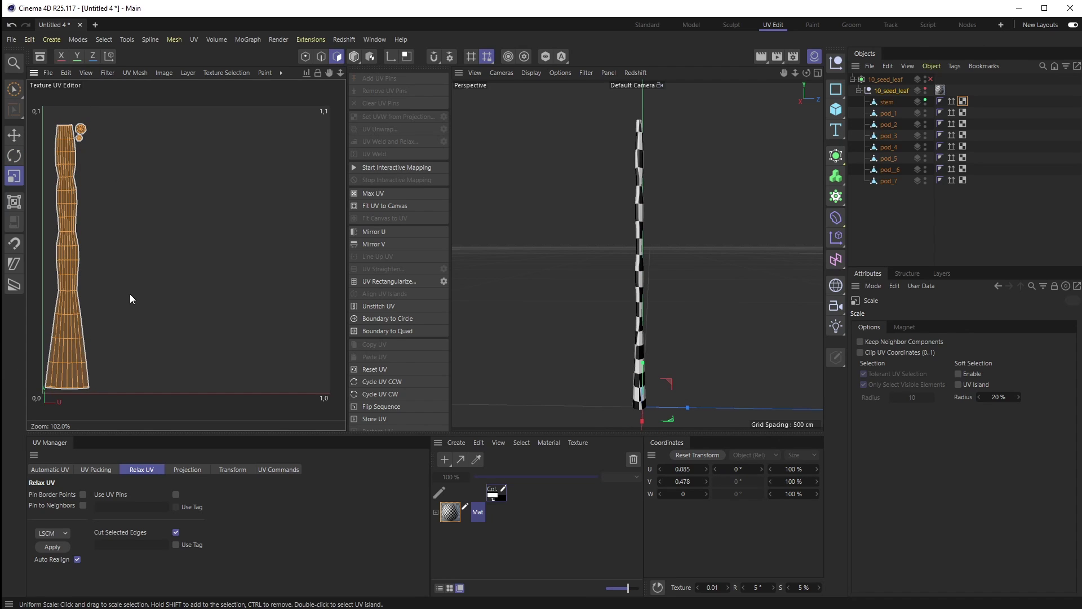
{"action": "left_click", "coordinate": [978, 112]}
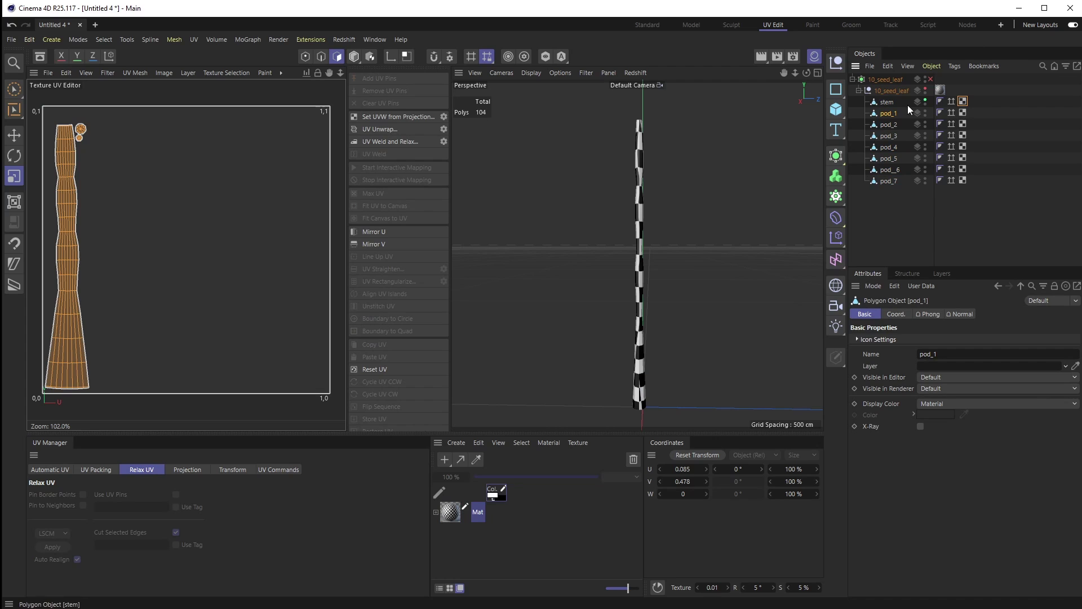
Step: Hide the stem and show pod_1 alone, framed in the viewport
{"action": "left_click", "coordinate": [925, 99]}
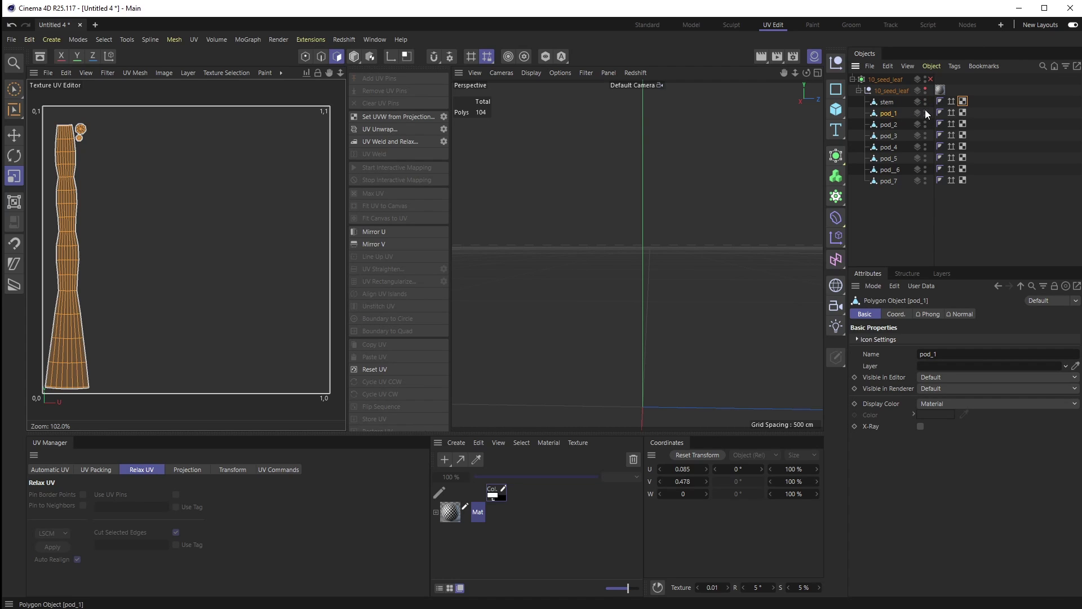
{"action": "left_click", "coordinate": [925, 111]}
{"action": "key", "text": "o"}
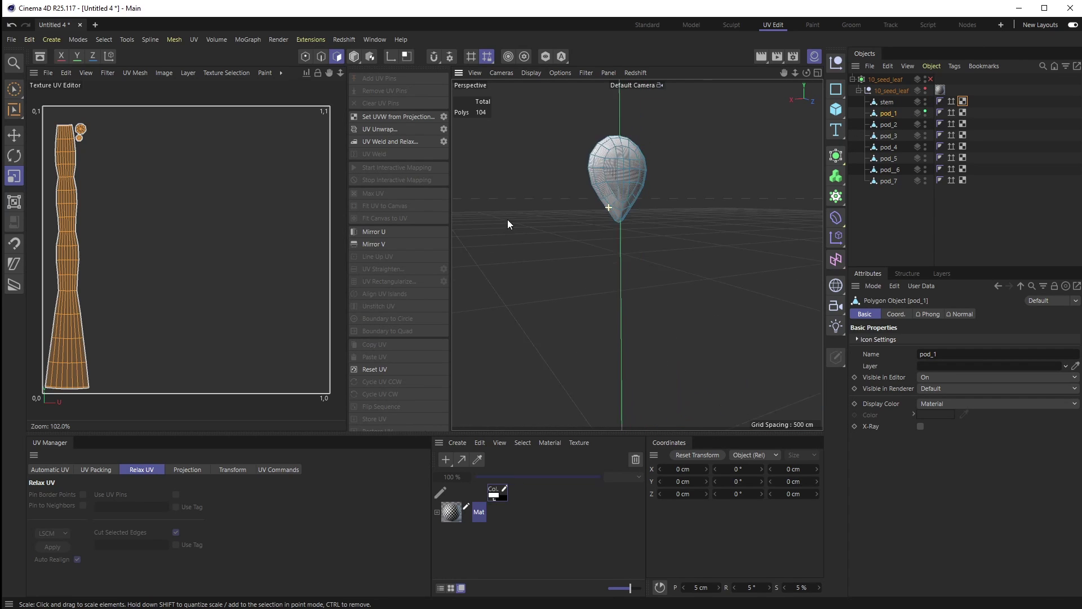
{"action": "scroll", "coordinate": [617, 163], "scroll_direction": "up", "scroll_amount": 5}
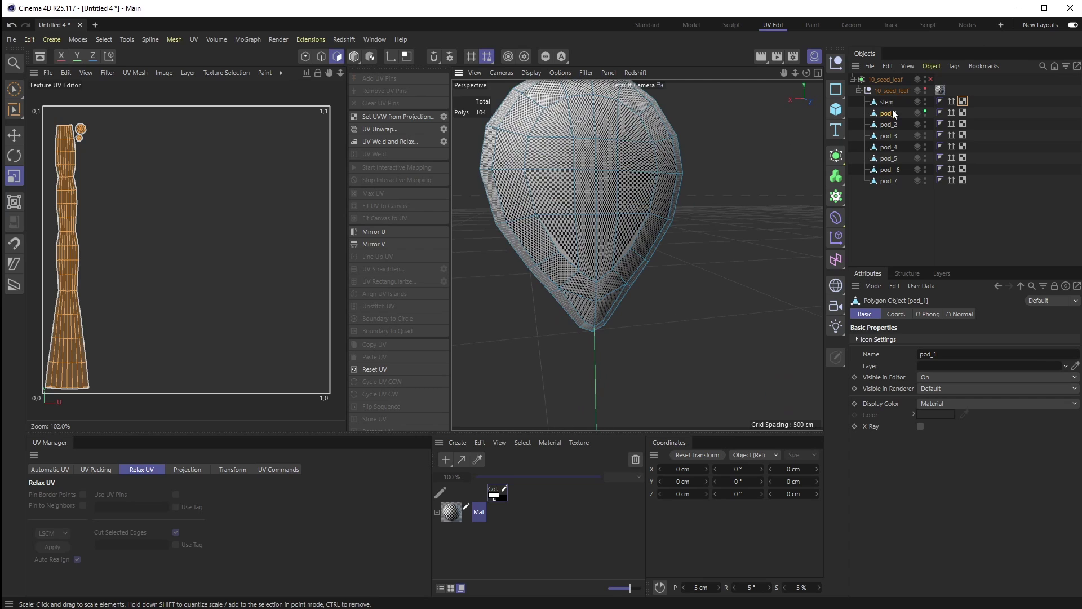
Step: Load pod_1's UVW tag and orbit around the pod to inspect its checker texture
{"action": "left_click", "coordinate": [963, 112]}
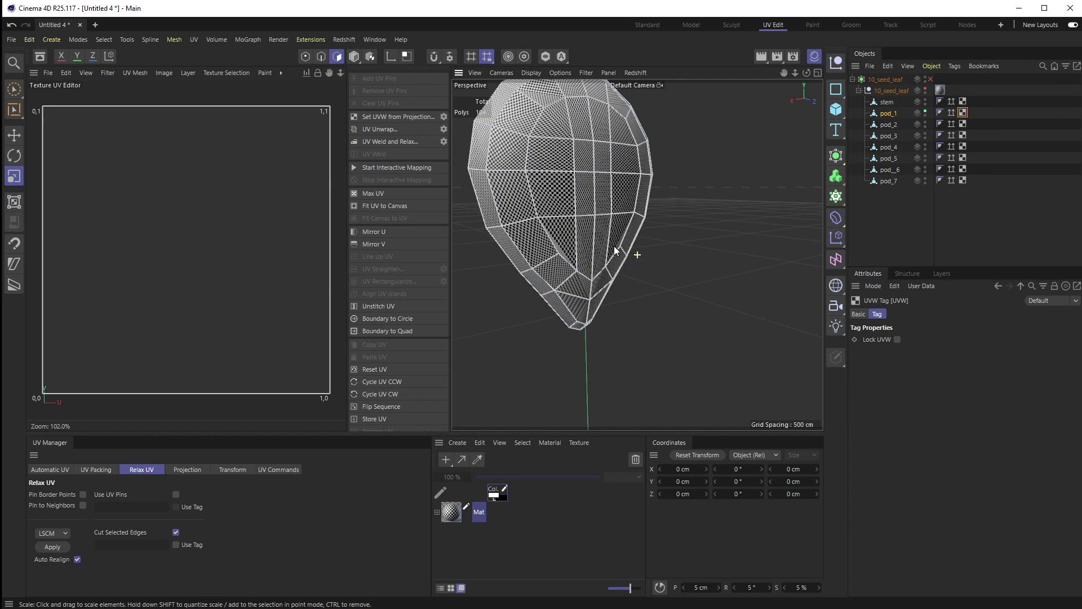
{"action": "left_click_drag", "start_coordinate": [616, 250], "coordinate": [692, 267], "text": "alt"}
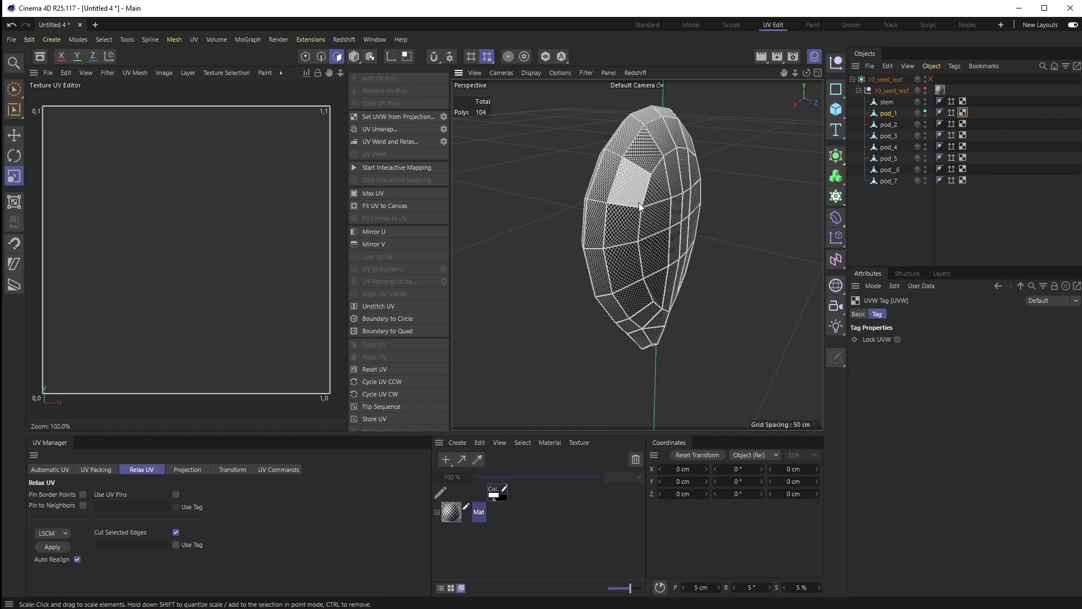
{"action": "left_click_drag", "start_coordinate": [639, 207], "coordinate": [714, 297], "text": "alt"}
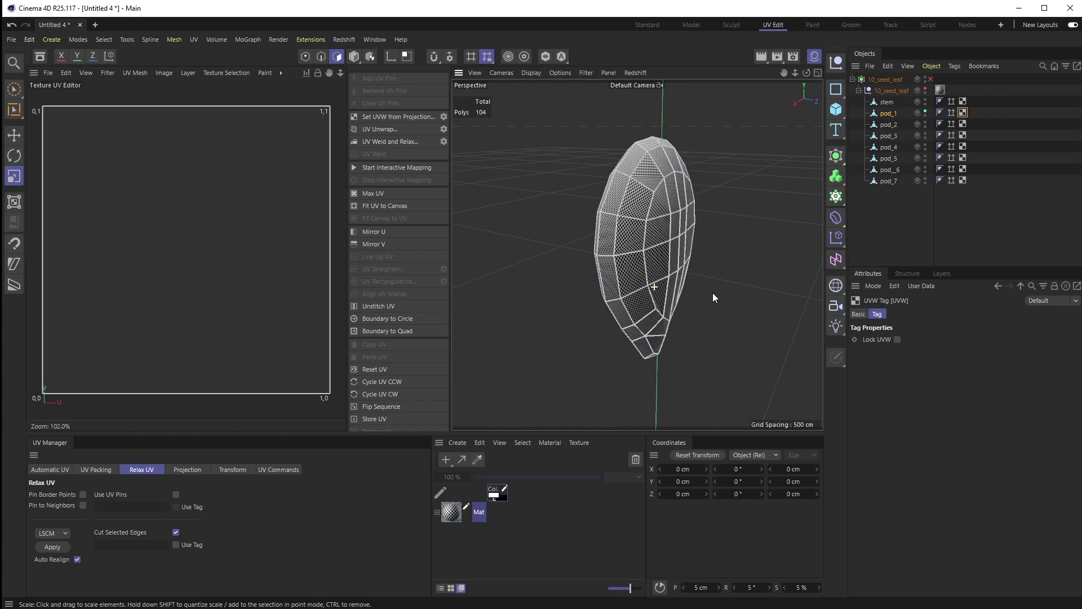
Step: In Edge mode, use Loop Selection to pick an edge loop running down pod_1
{"action": "key", "text": "u"}
{"action": "key", "text": "l"}
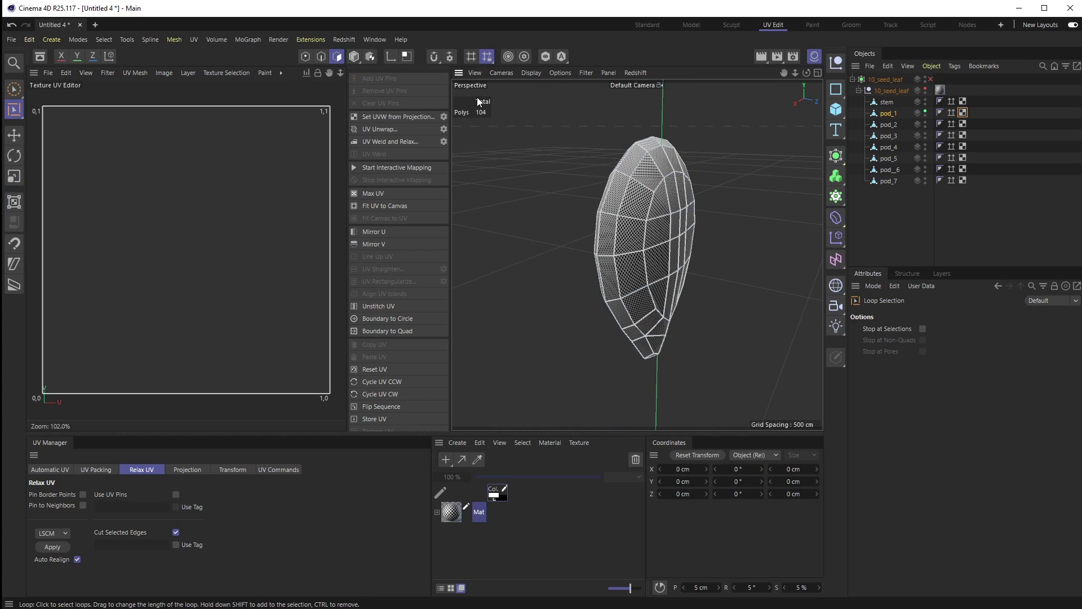
{"action": "left_click", "coordinate": [321, 57]}
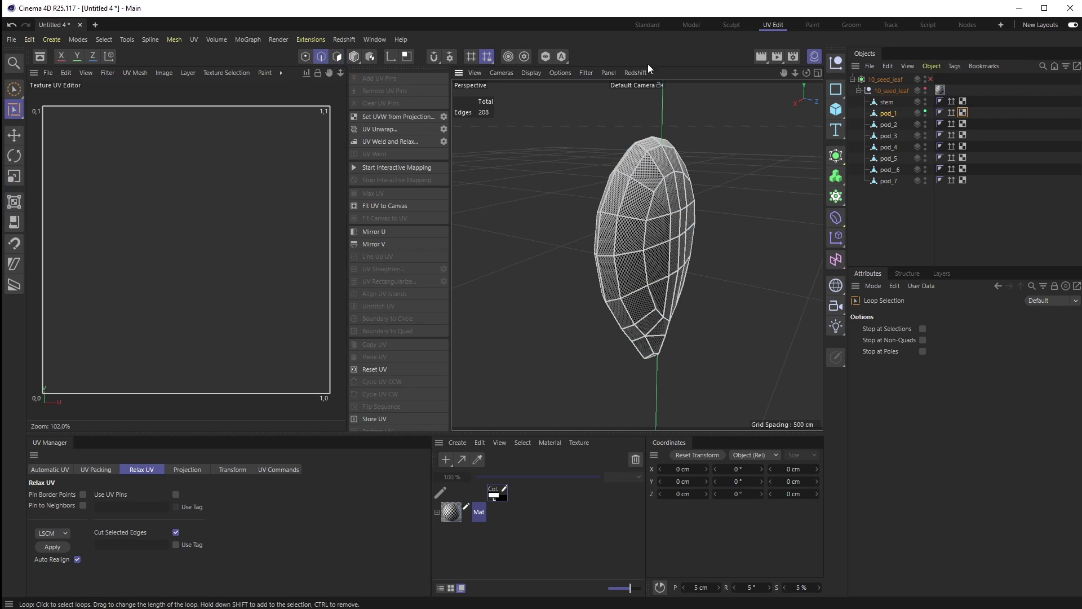
{"action": "left_click", "coordinate": [609, 201]}
{"action": "left_click_drag", "start_coordinate": [682, 234], "coordinate": [644, 315], "text": "alt"}
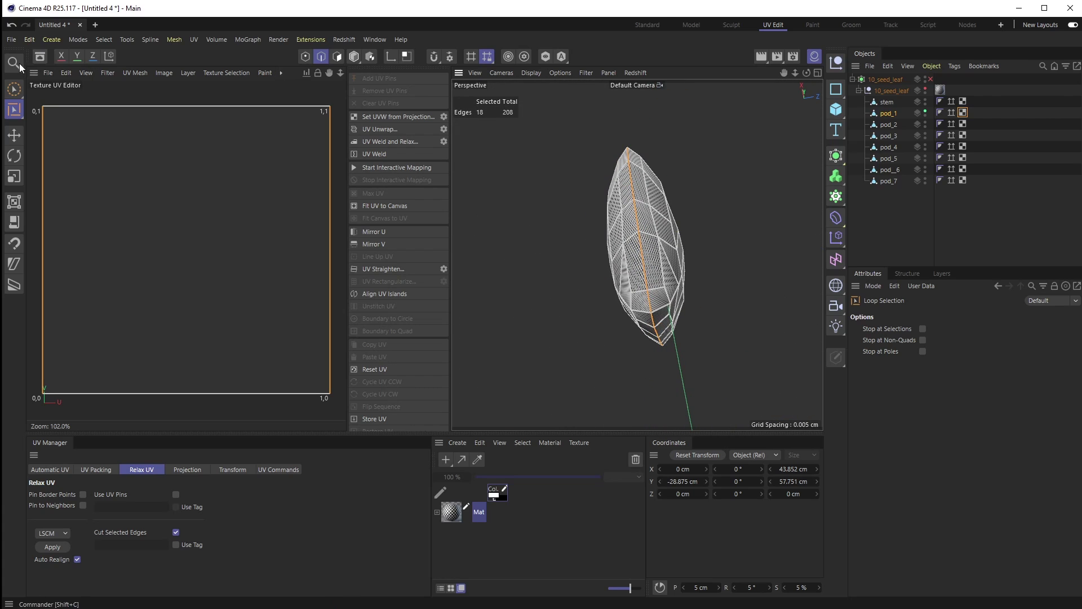
Step: Add the remaining edges with Live Selection to complete the 20-edge seam from tip to base
{"action": "left_click", "coordinate": [14, 95]}
{"action": "scroll", "coordinate": [664, 194], "scroll_direction": "up", "scroll_amount": 5}
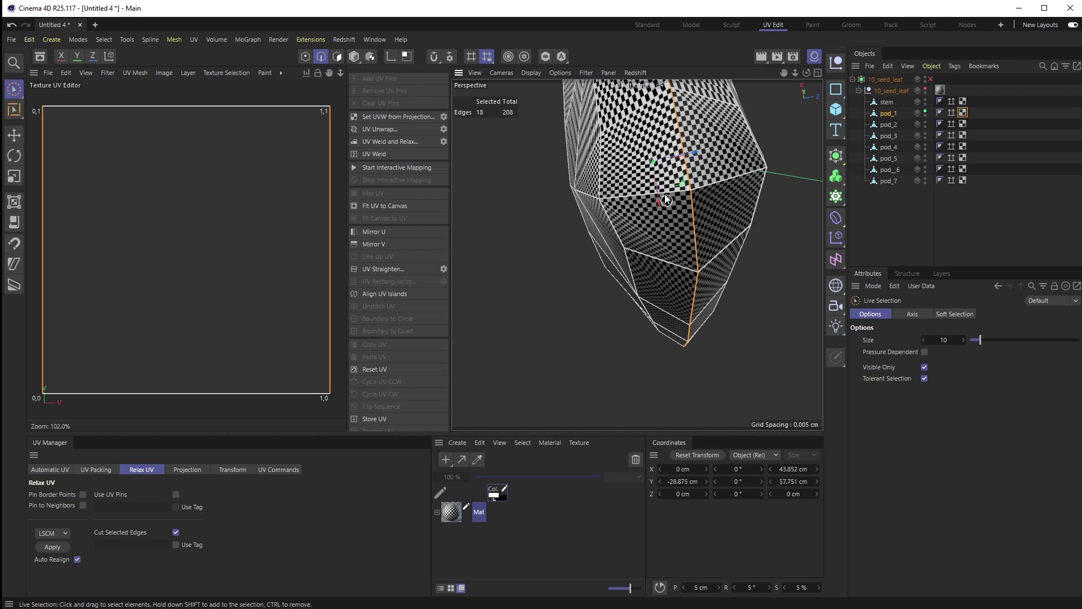
{"action": "left_click", "coordinate": [667, 191], "text": "shift"}
{"action": "left_click_drag", "start_coordinate": [726, 182], "coordinate": [691, 285], "text": "alt"}
{"action": "scroll", "coordinate": [738, 281], "scroll_direction": "down", "scroll_amount": 3}
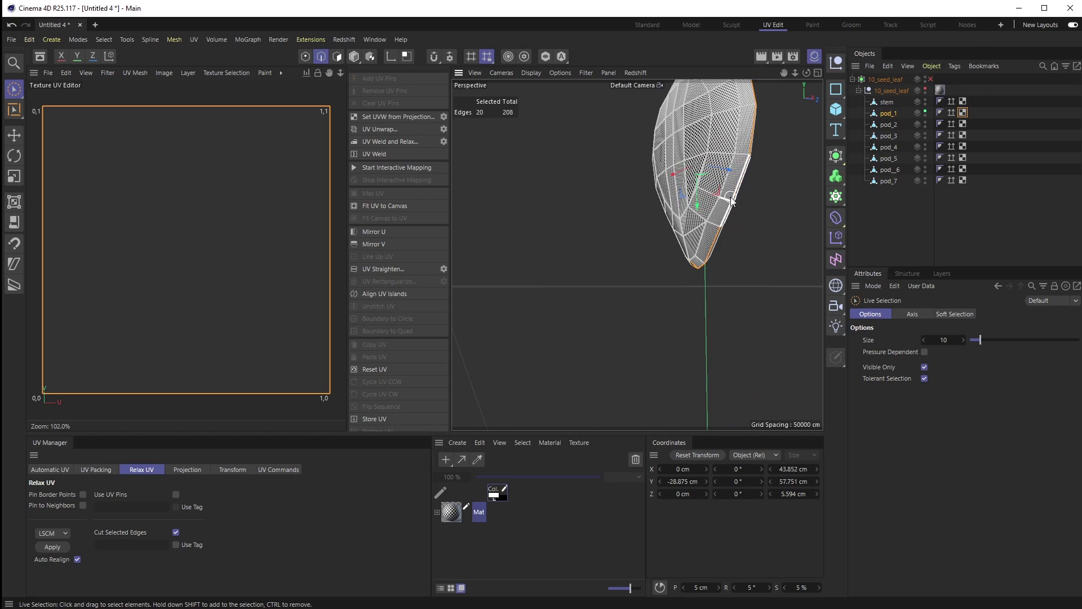
{"action": "left_click_drag", "start_coordinate": [764, 206], "coordinate": [778, 364], "text": "alt"}
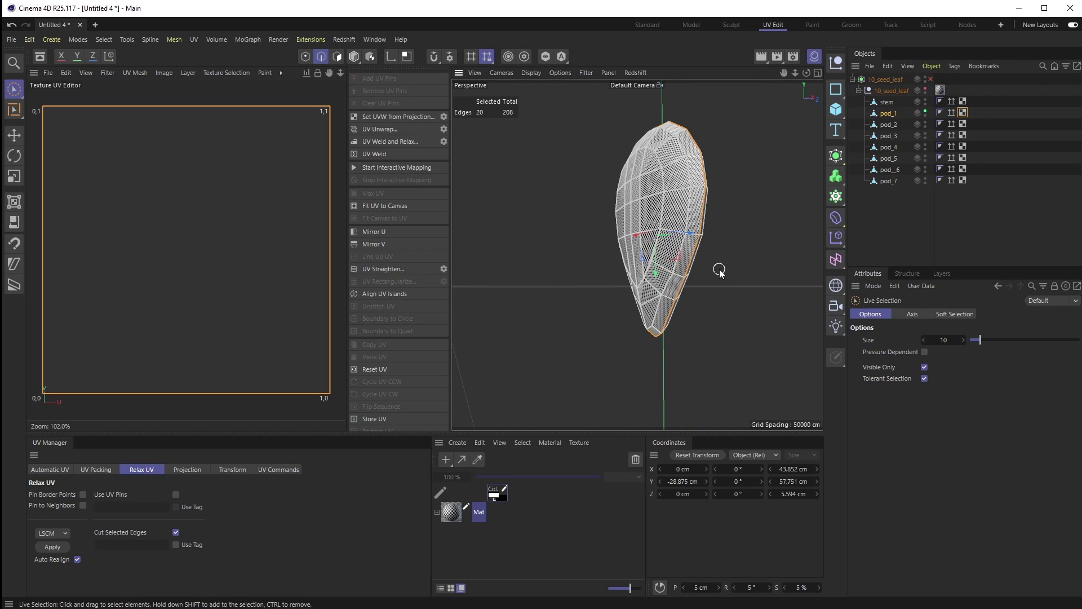
{"action": "key", "text": "h"}
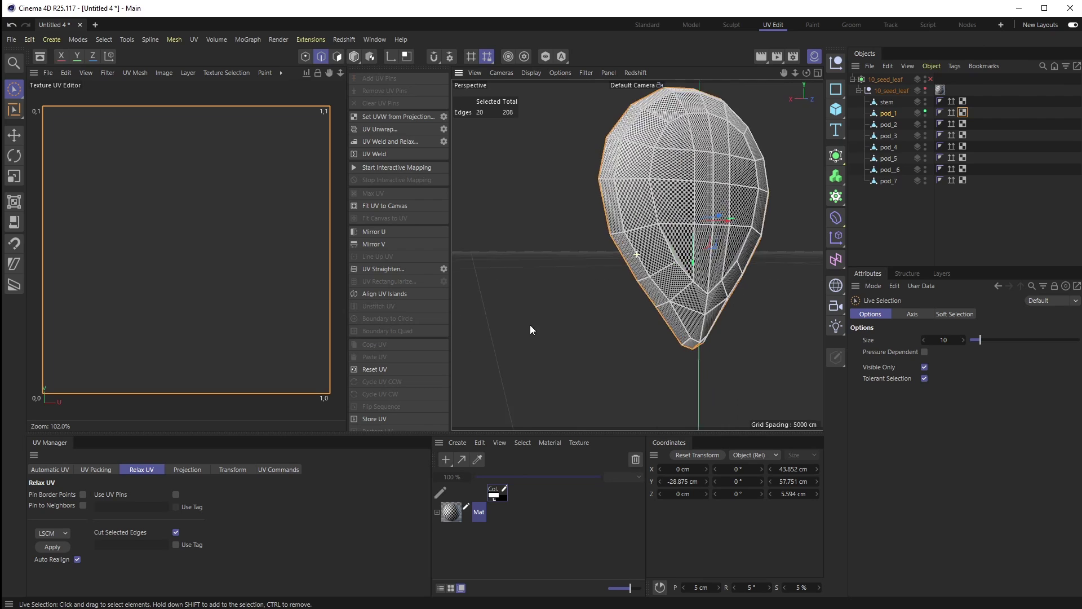
{"action": "left_click_drag", "start_coordinate": [632, 290], "coordinate": [691, 305], "text": "alt"}
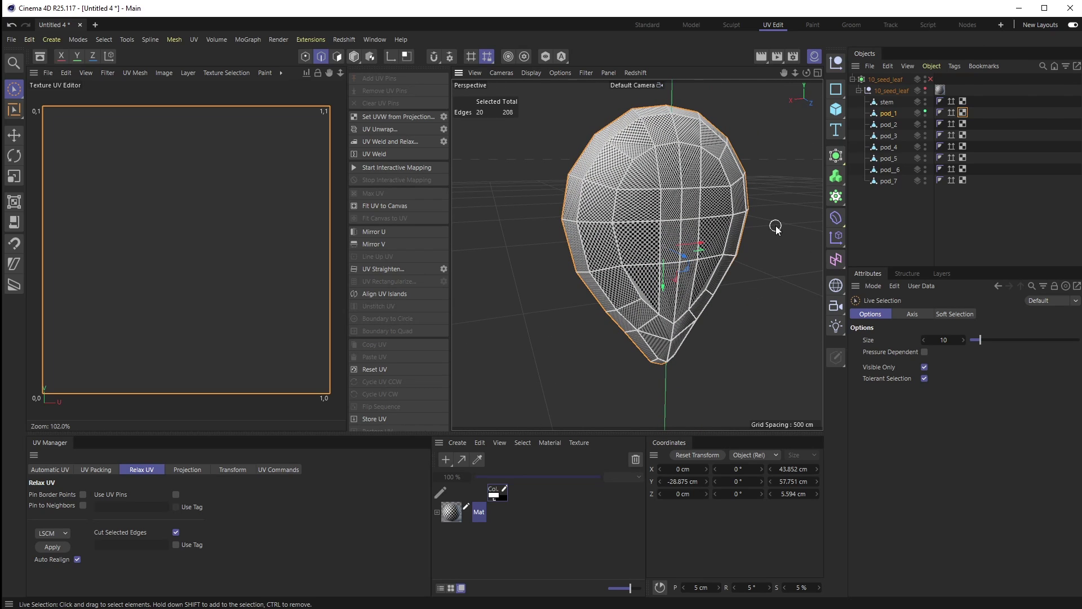
{"action": "left_click_drag", "start_coordinate": [603, 291], "coordinate": [622, 307], "text": "alt"}
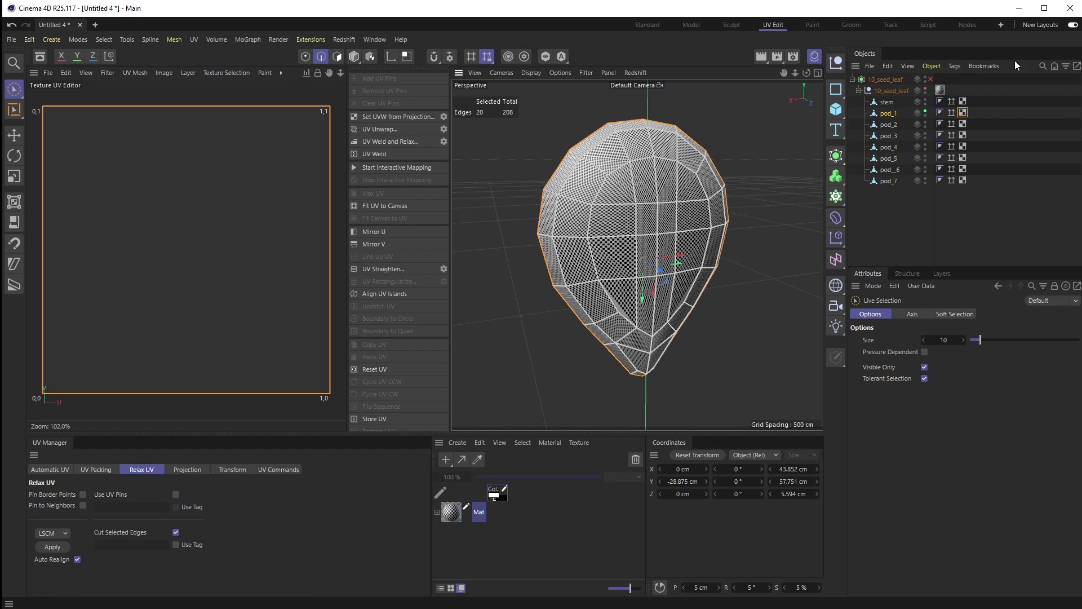
{"action": "left_click", "coordinate": [188, 472]}
Step: Front-project pod_1's UVs into a teardrop island, then trial a Relax UV and undo it
{"action": "left_click", "coordinate": [131, 496]}
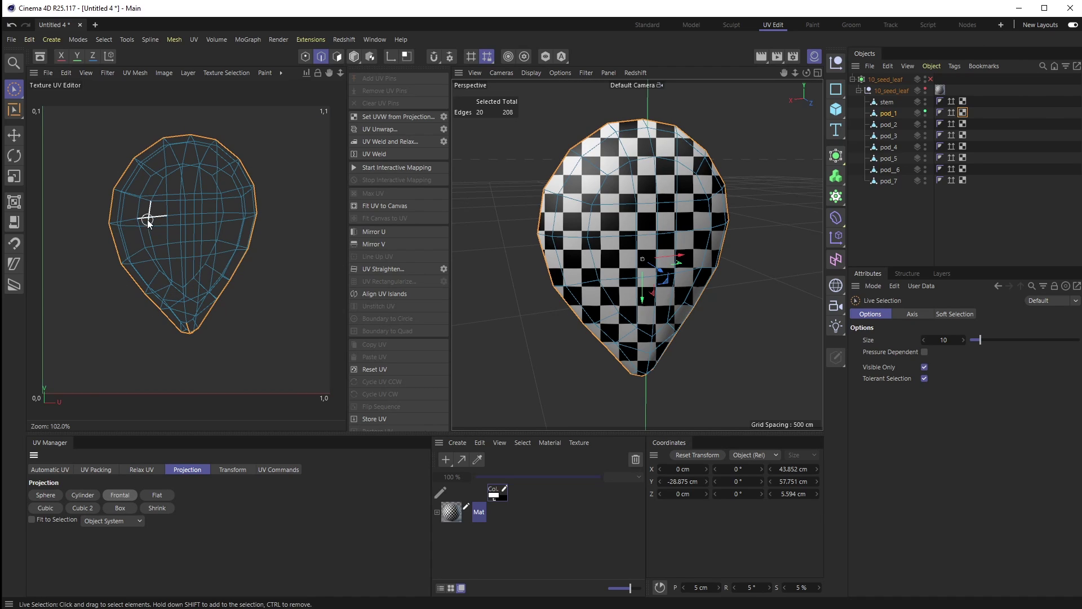
{"action": "left_click", "coordinate": [137, 470]}
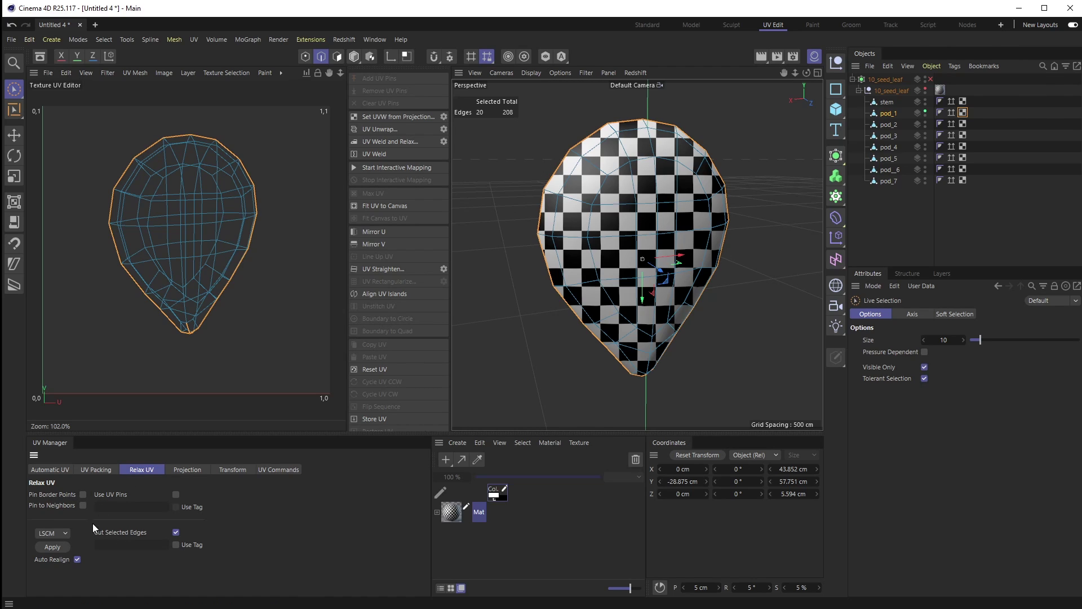
{"action": "left_click", "coordinate": [52, 547]}
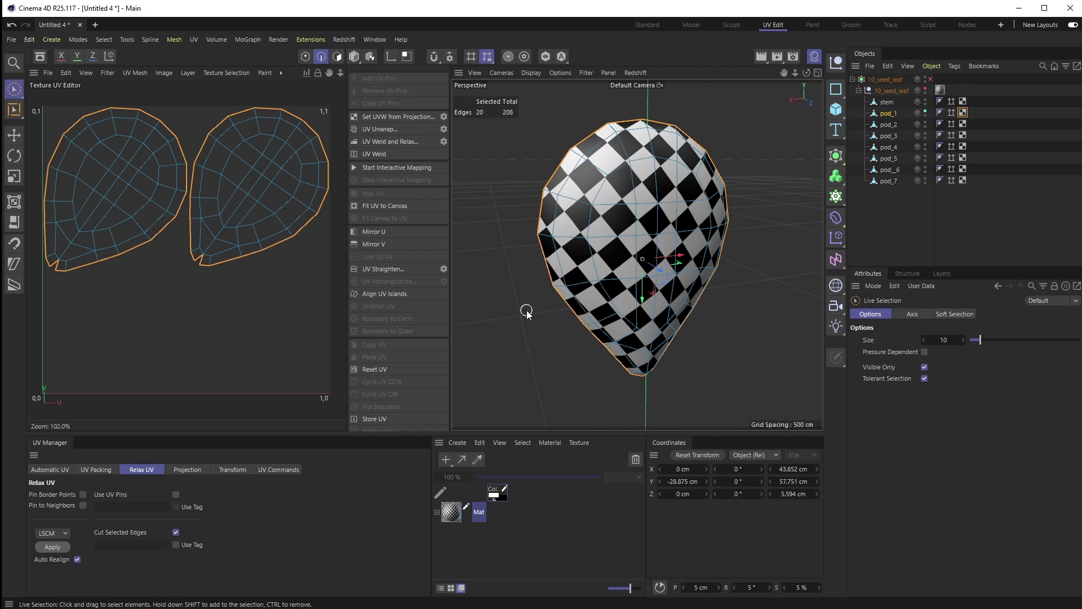
{"action": "left_click_drag", "start_coordinate": [524, 309], "coordinate": [580, 281], "text": "alt"}
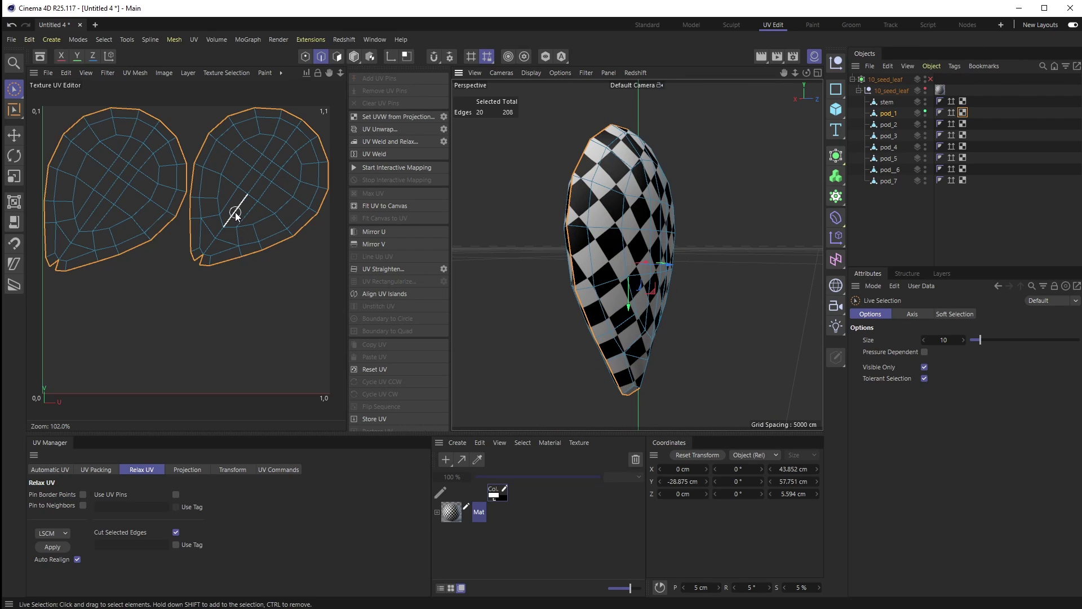
{"action": "key", "text": "ctrl+z"}
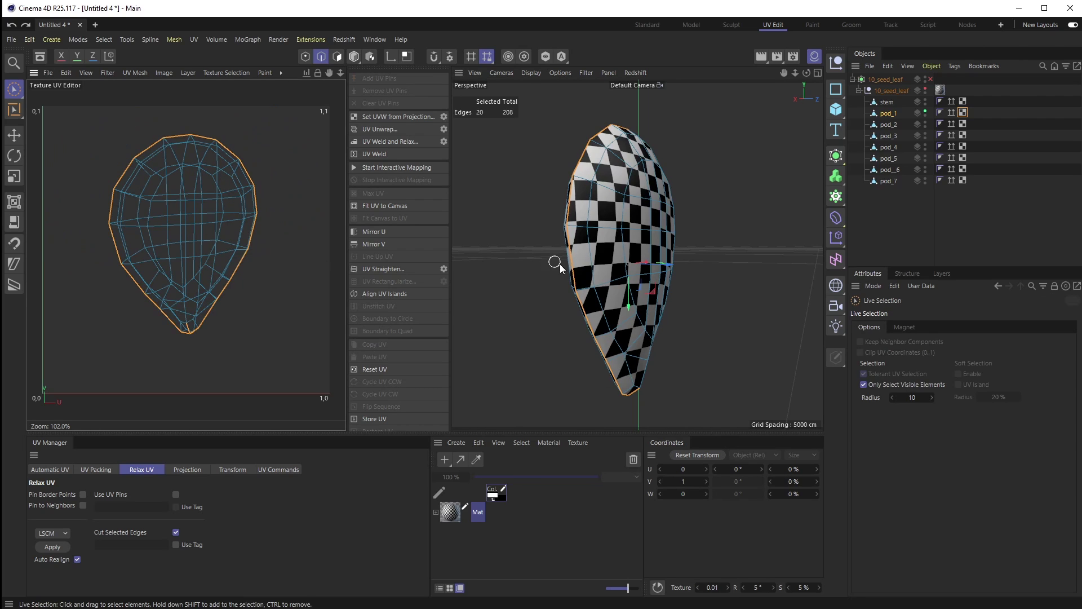
Step: Relax pod_1's UVs into two flat mirrored halves, then select pod_2 and pod_7's UVW tag
{"action": "left_click_drag", "start_coordinate": [520, 313], "coordinate": [586, 251], "text": "alt"}
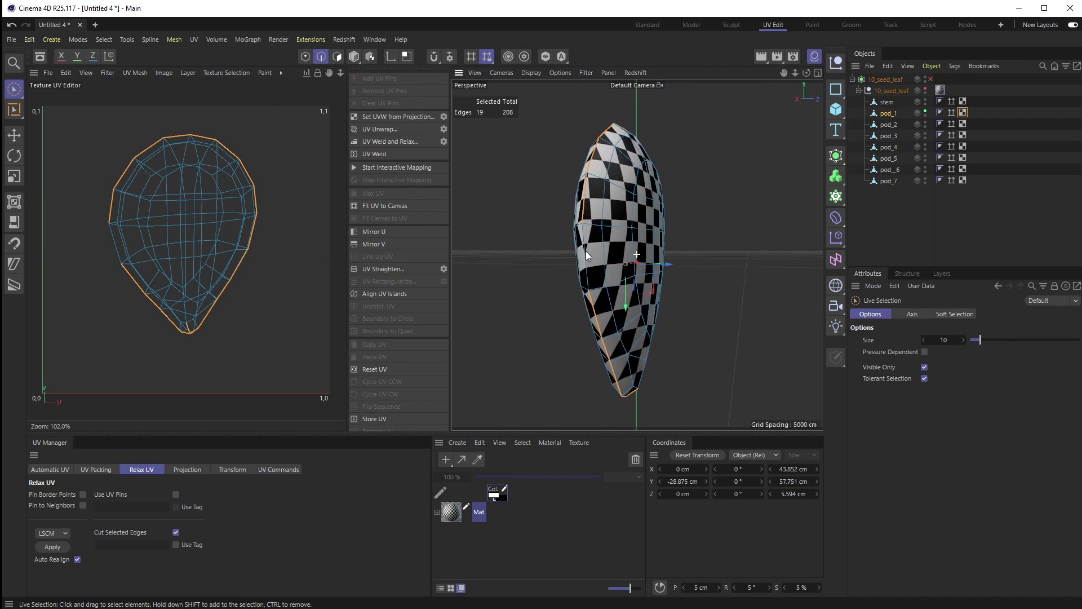
{"action": "left_click_drag", "start_coordinate": [543, 288], "coordinate": [508, 296], "text": "alt"}
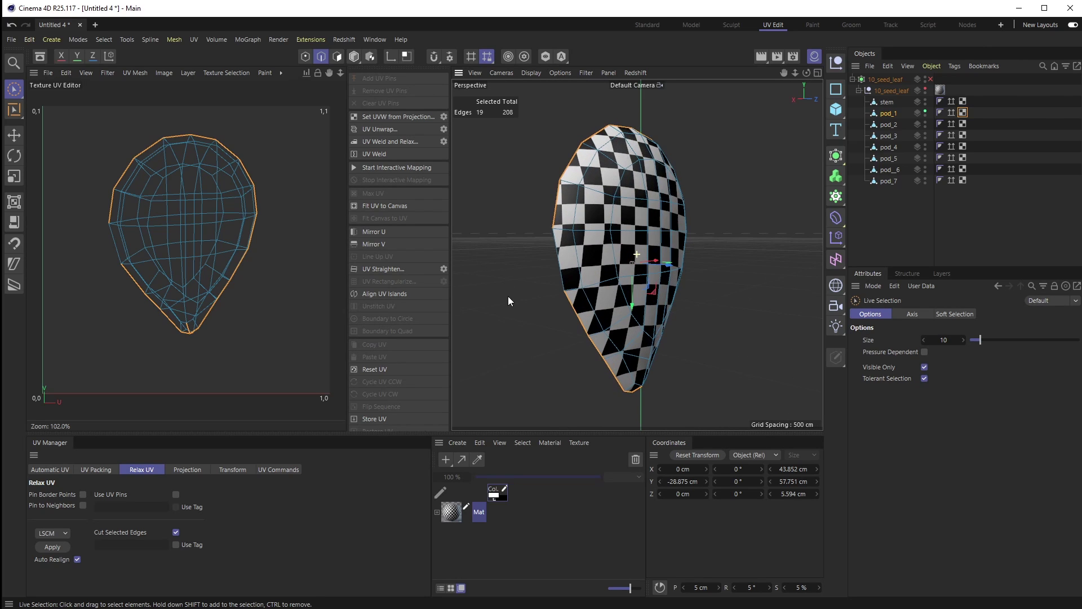
{"action": "left_click", "coordinate": [52, 547]}
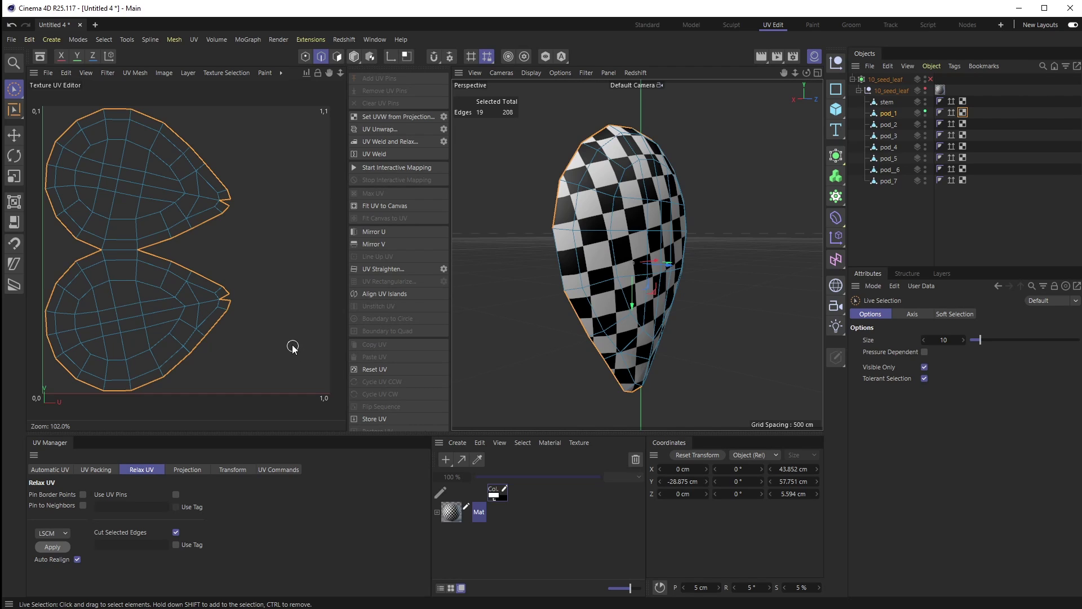
{"action": "left_click", "coordinate": [905, 125]}
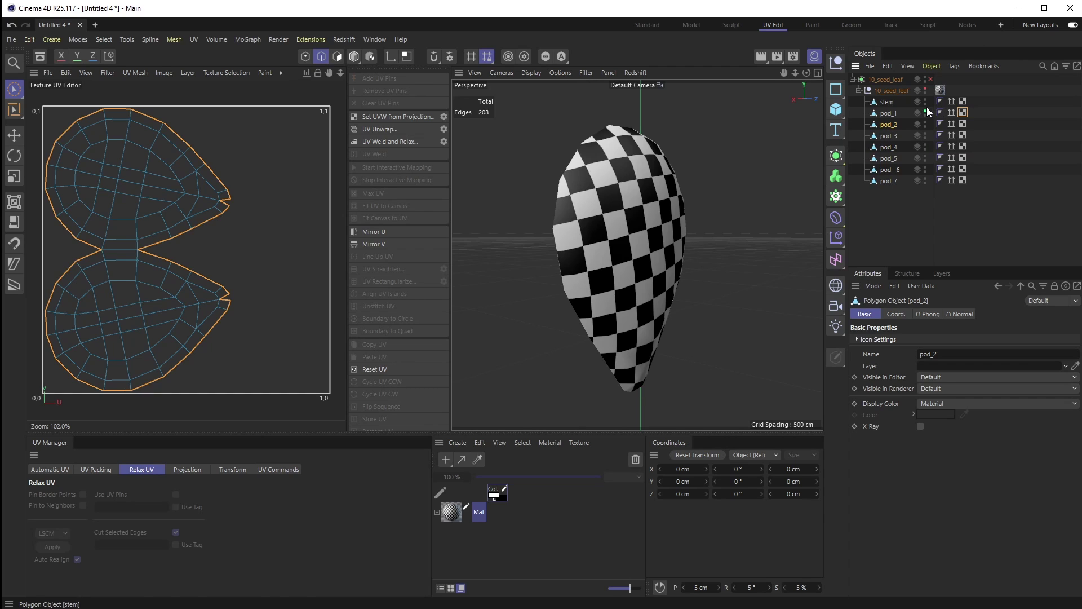
{"action": "left_click", "coordinate": [962, 180]}
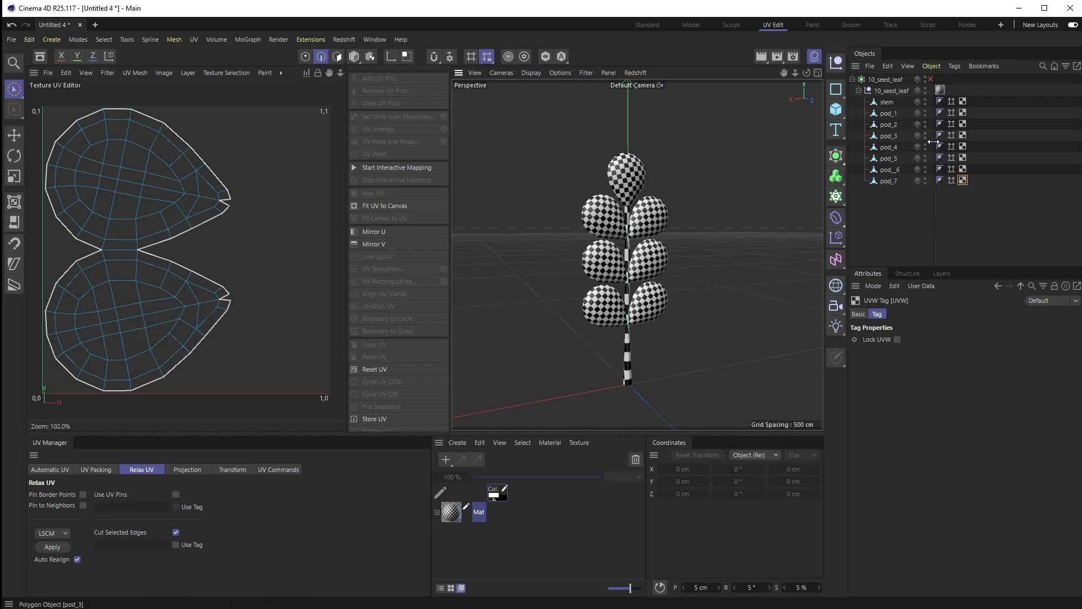
Step: Use Select Children on the 10_seed_leaf null to select the stem and all seven pods
{"action": "left_click", "coordinate": [894, 91]}
{"action": "right_click", "coordinate": [887, 89]}
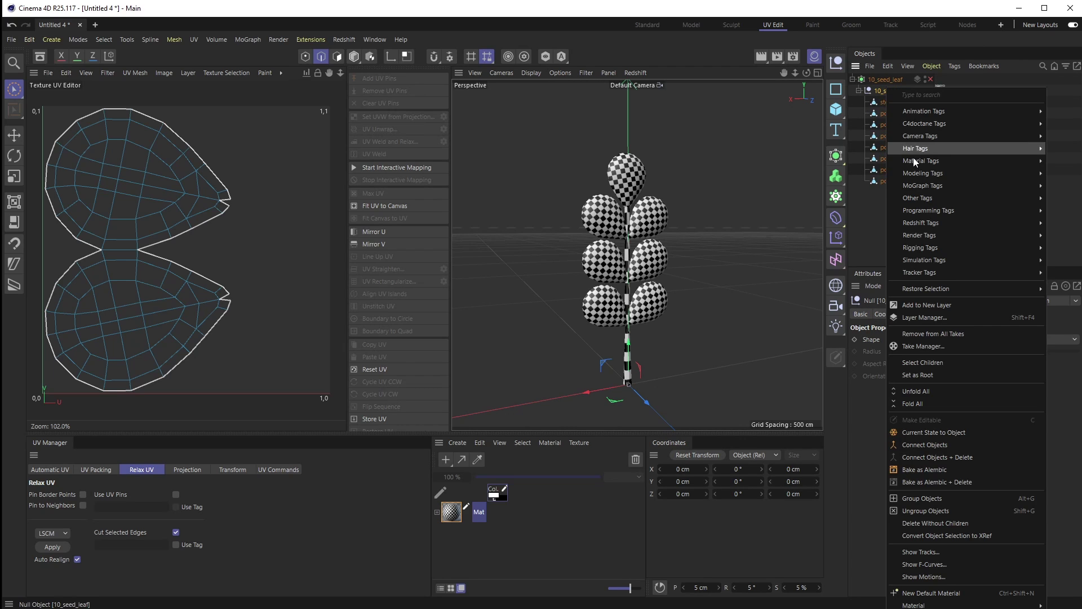
{"action": "left_click", "coordinate": [947, 362]}
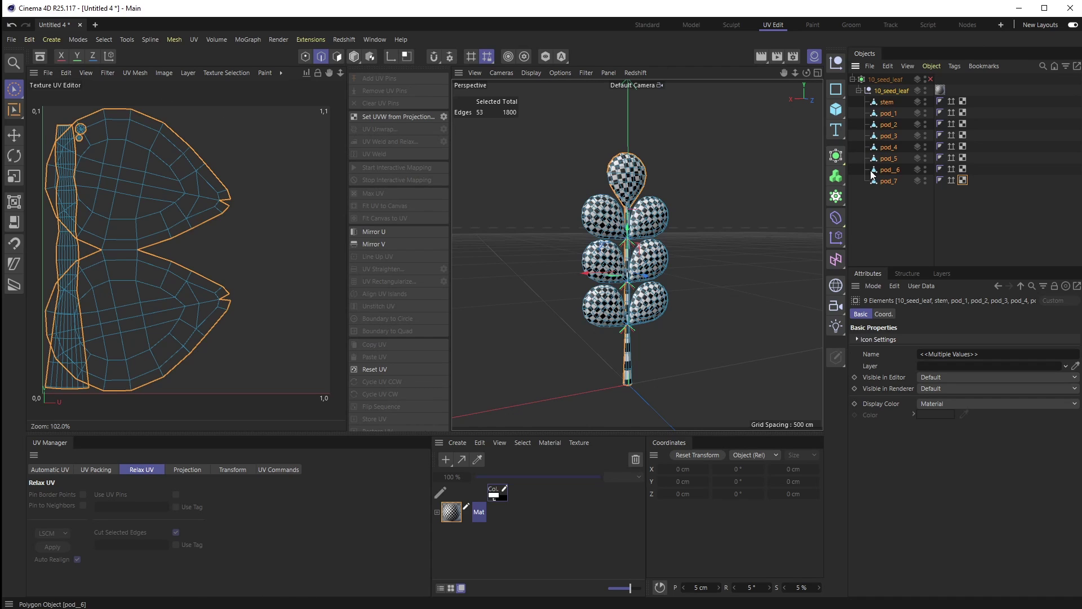
{"action": "left_click", "coordinate": [91, 471]}
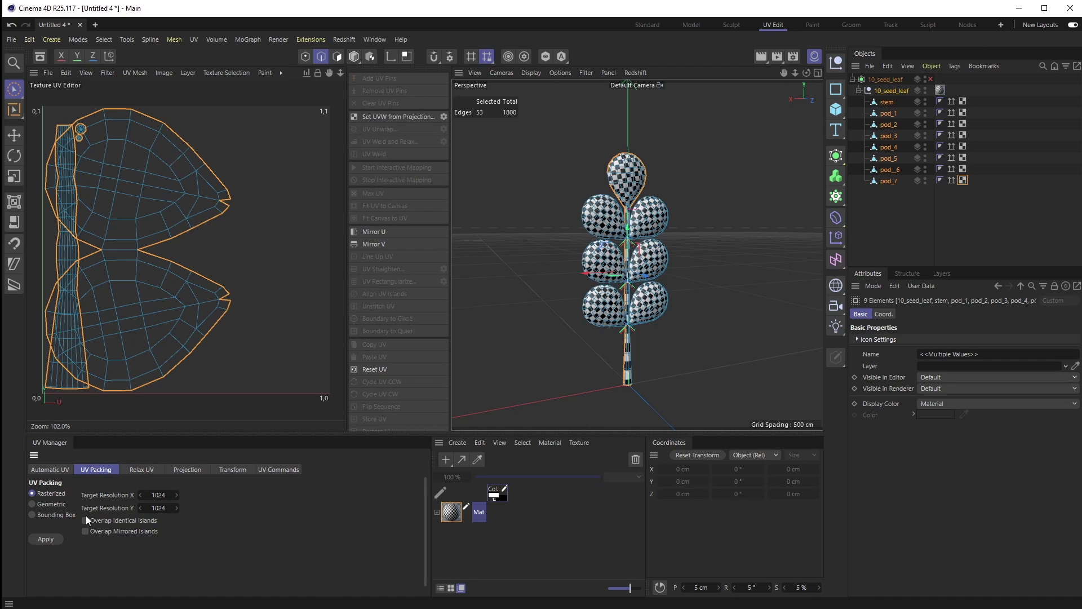
Step: Apply Geometric UV packing with Preserve Orientation and Equalize Island Size enabled
{"action": "left_click", "coordinate": [29, 505]}
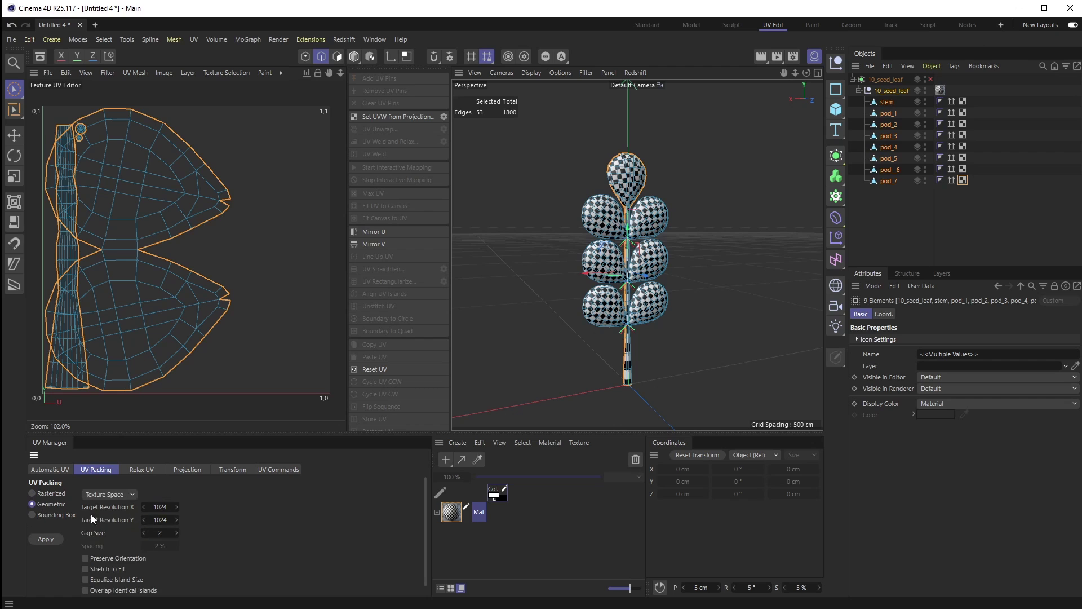
{"action": "left_click", "coordinate": [32, 492]}
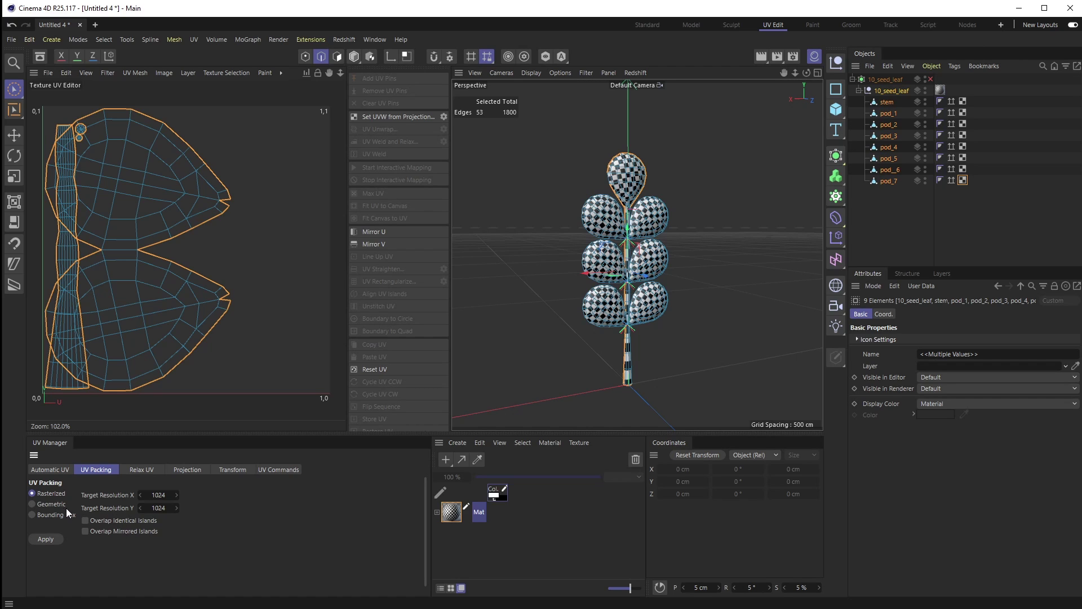
{"action": "left_click", "coordinate": [29, 504]}
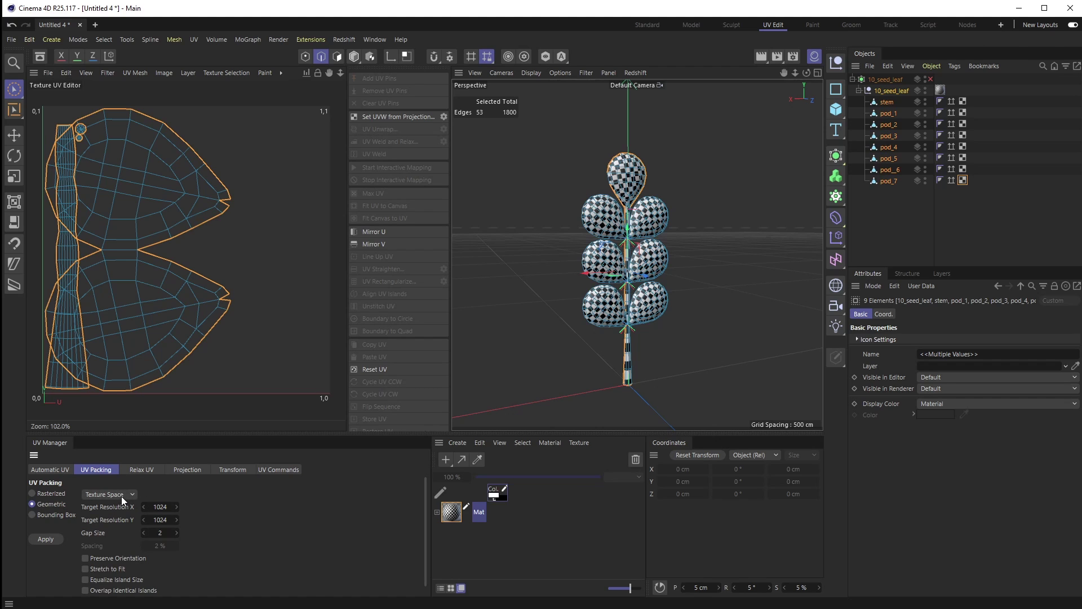
{"action": "scroll", "coordinate": [292, 538], "scroll_direction": "down", "scroll_amount": 1}
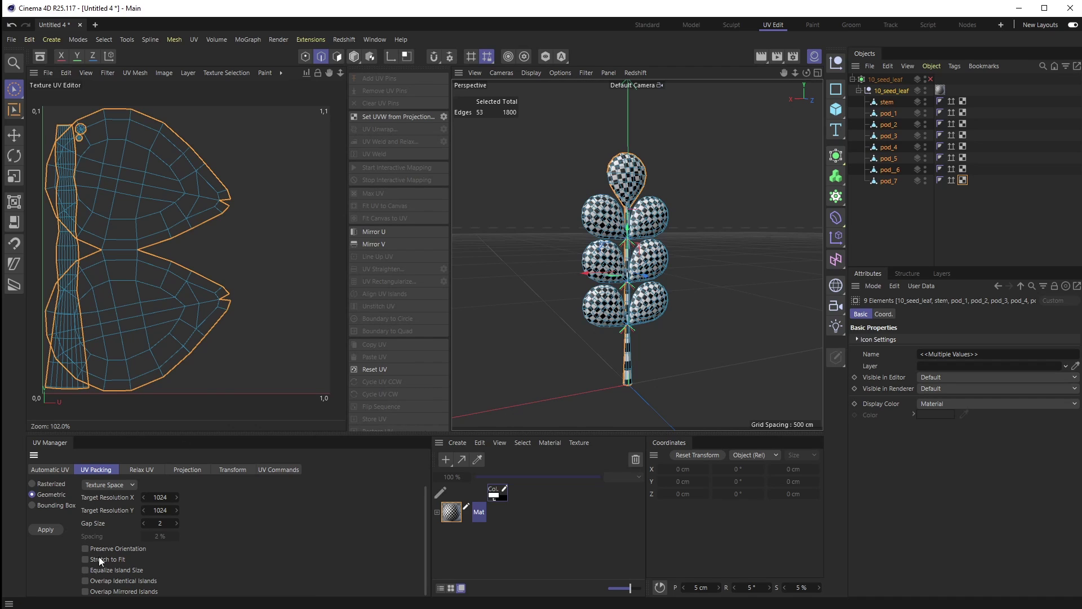
{"action": "left_click", "coordinate": [84, 549]}
{"action": "left_click", "coordinate": [87, 570]}
{"action": "middle_click_drag", "start_coordinate": [149, 188], "coordinate": [193, 180]}
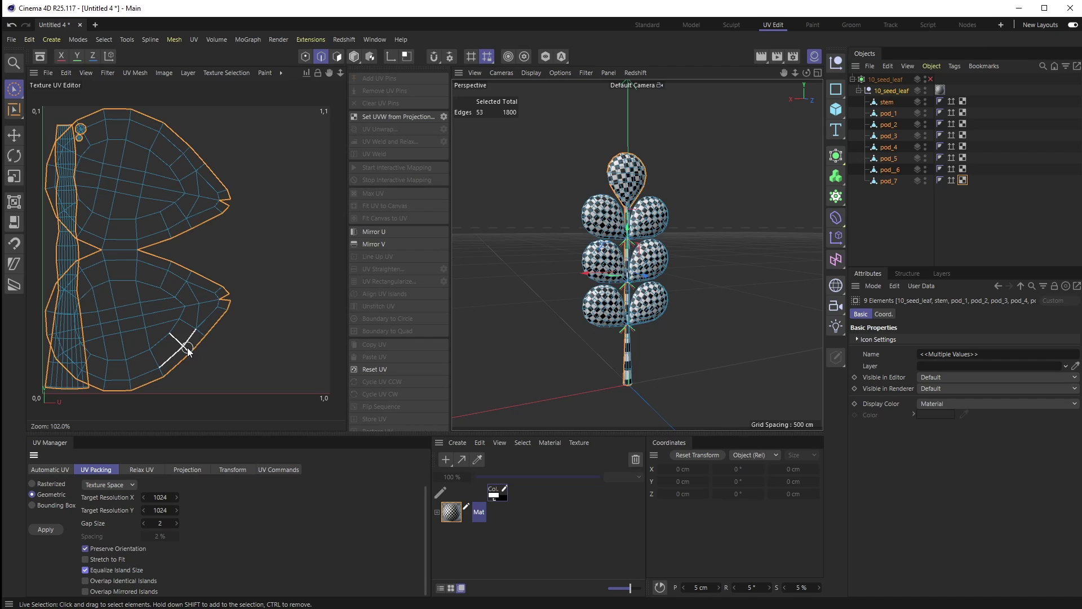
{"action": "left_click", "coordinate": [43, 530]}
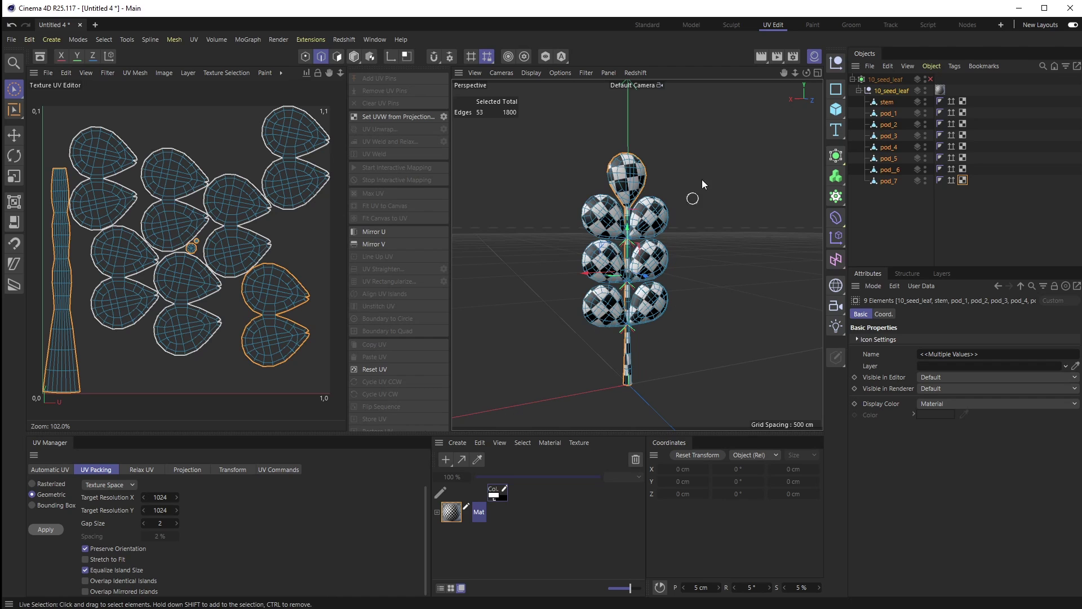
Step: Zoom and pan around the plant to check the even checker texture on the stem and pods
{"action": "scroll", "coordinate": [631, 265], "scroll_direction": "up", "scroll_amount": 5}
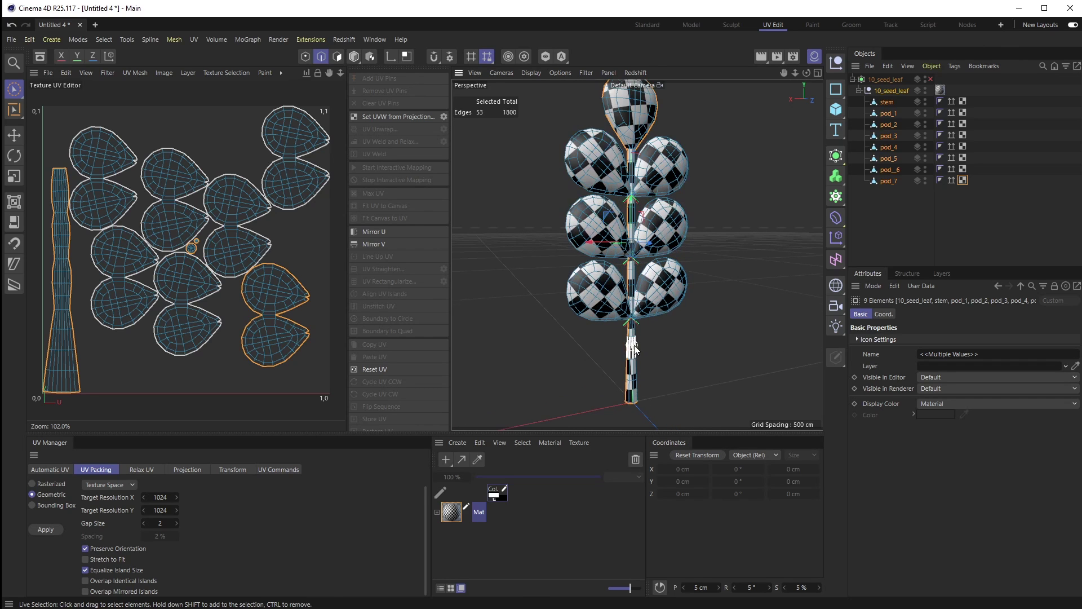
{"action": "middle_click_drag", "start_coordinate": [650, 310], "coordinate": [656, 275], "text": "alt"}
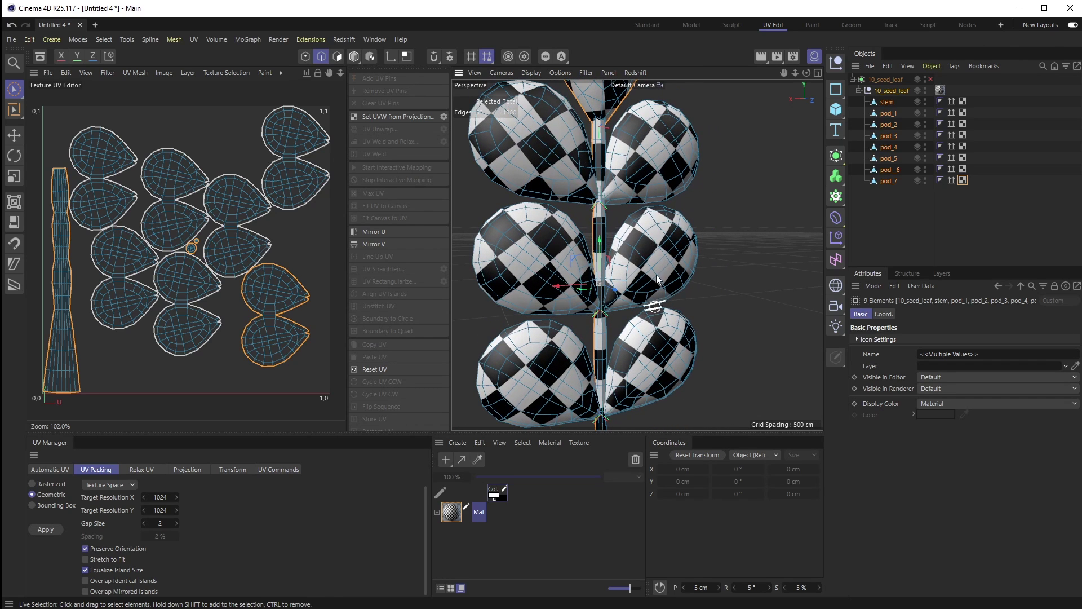
{"action": "scroll", "coordinate": [637, 276], "scroll_direction": "down", "scroll_amount": 6}
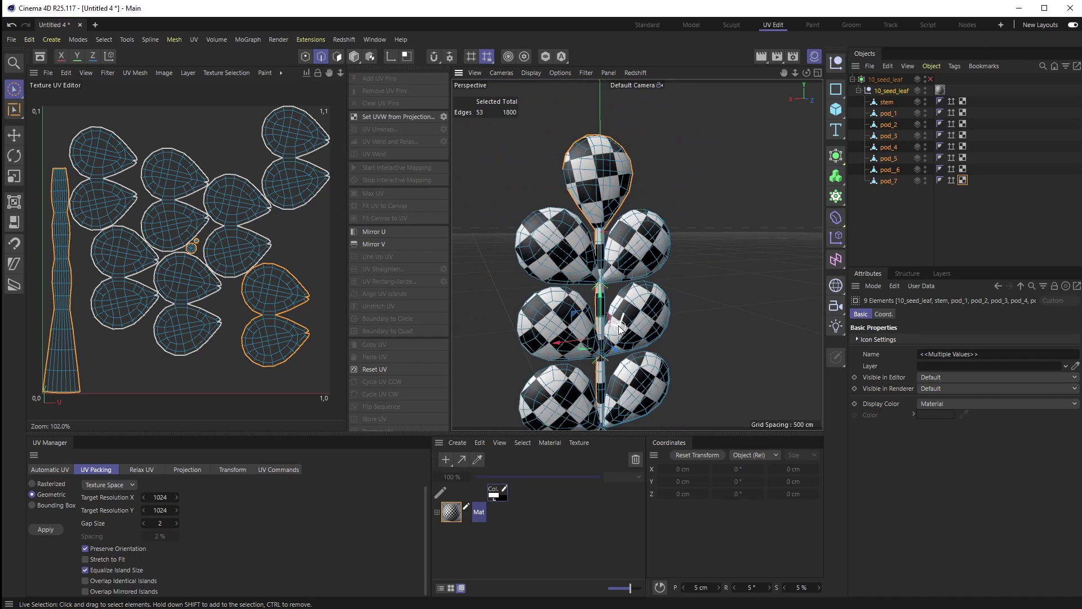
{"action": "middle_click_drag", "start_coordinate": [629, 365], "coordinate": [652, 295], "text": "alt"}
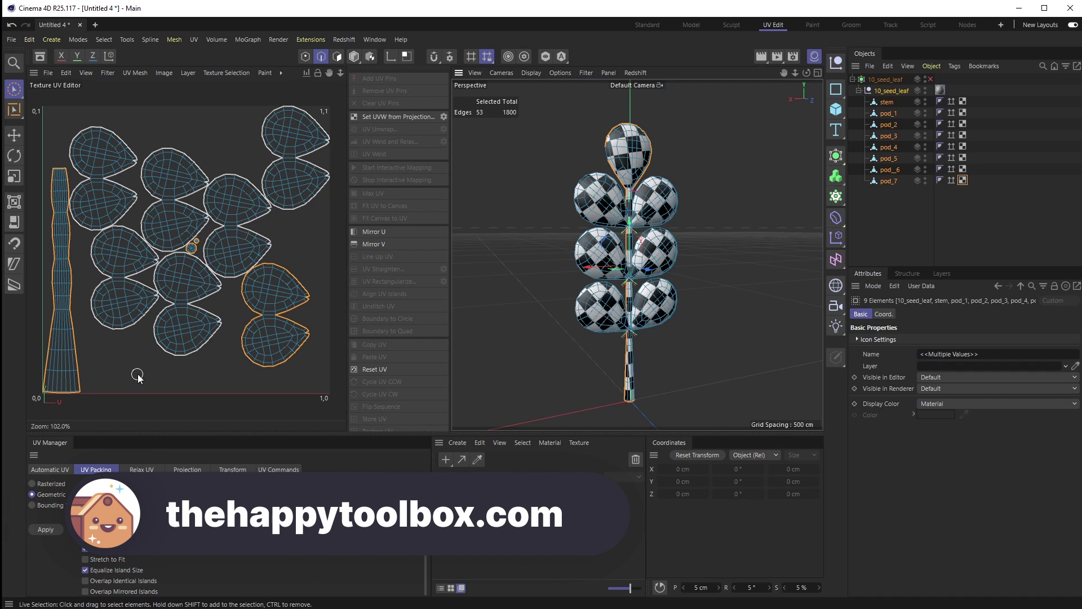
Step: Open the Asset Browser listing the plants pack's 45 leaf models, including 10_seed_leaf
{"action": "left_click", "coordinate": [40, 55]}
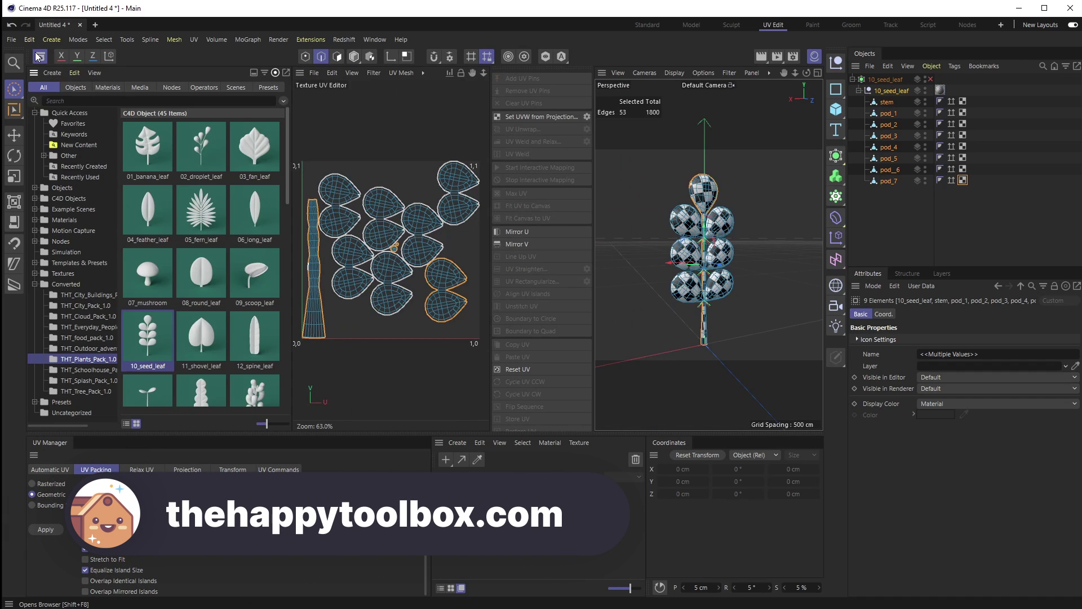